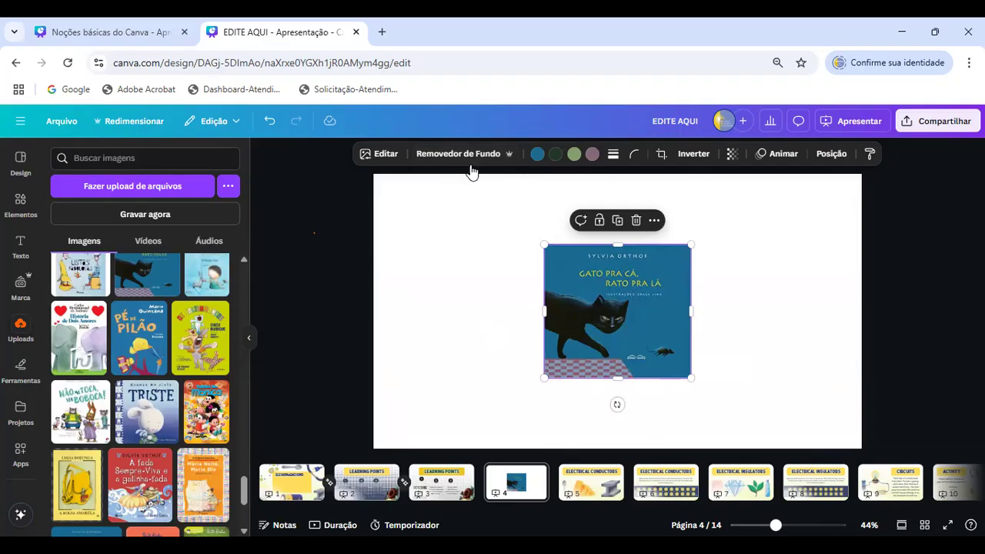
- Try to remove the background of the black cat book cover and delete the cover from page 4
click(456, 154)
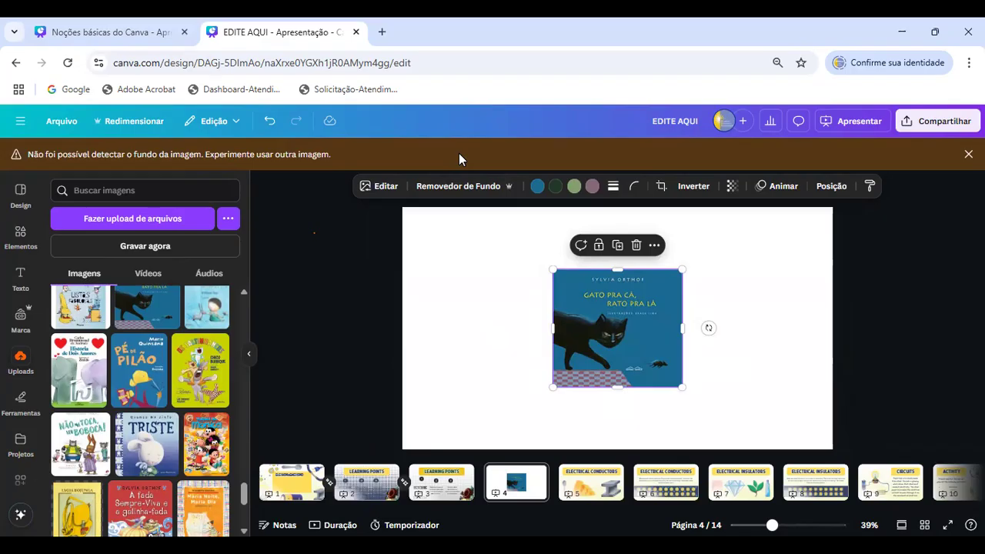
click(458, 187)
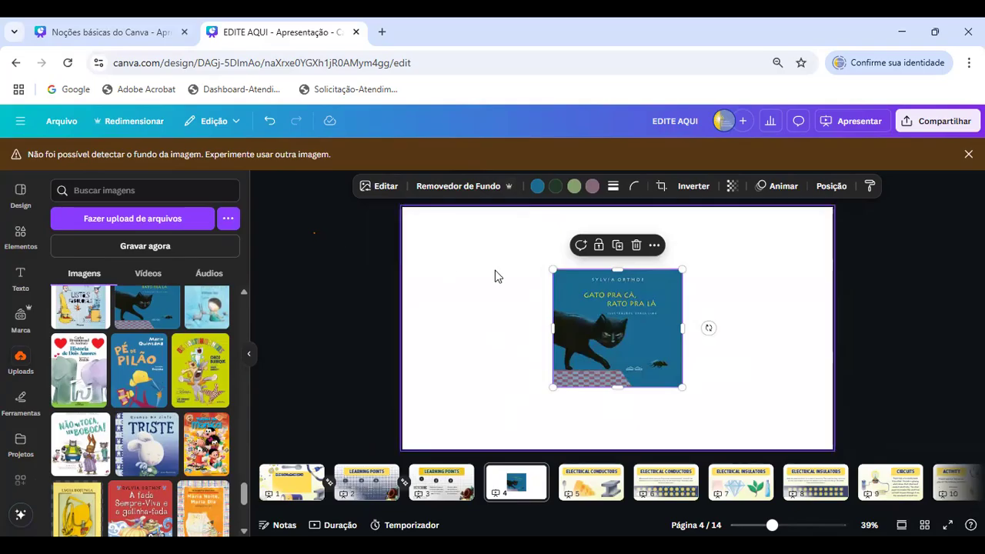
key(Delete)
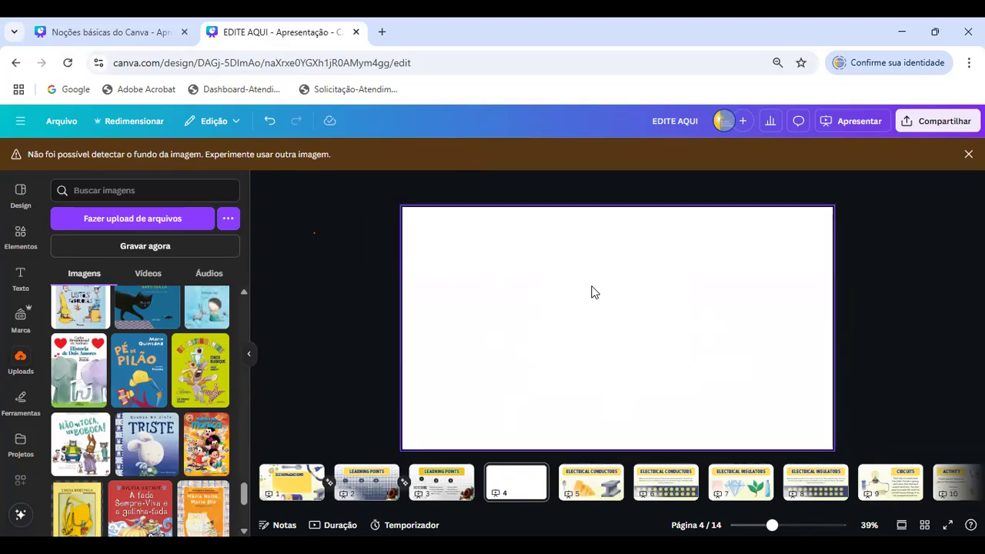
- Insert the green Os Saltimbancos book cover on page 4, remove its background and enlarge the cutout
click(212, 373)
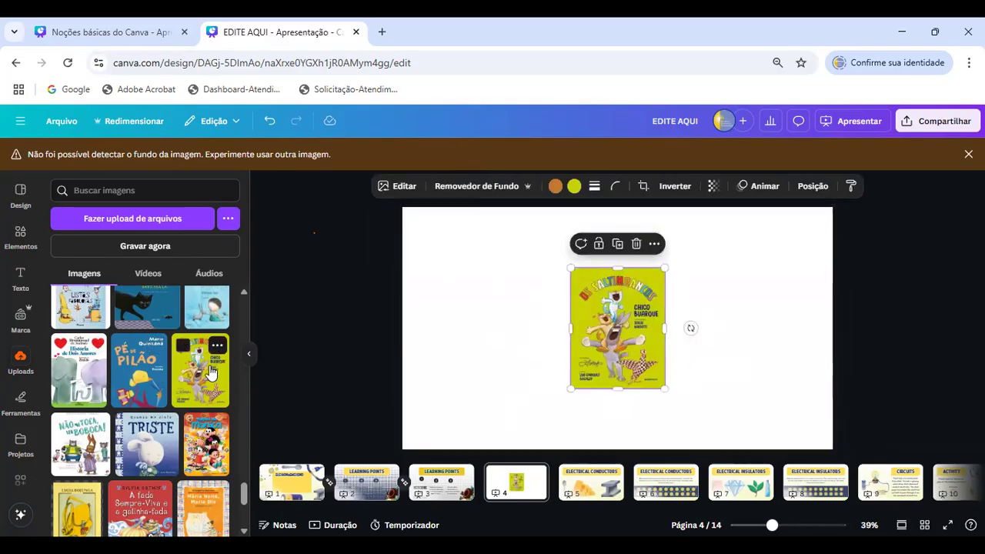
click(485, 188)
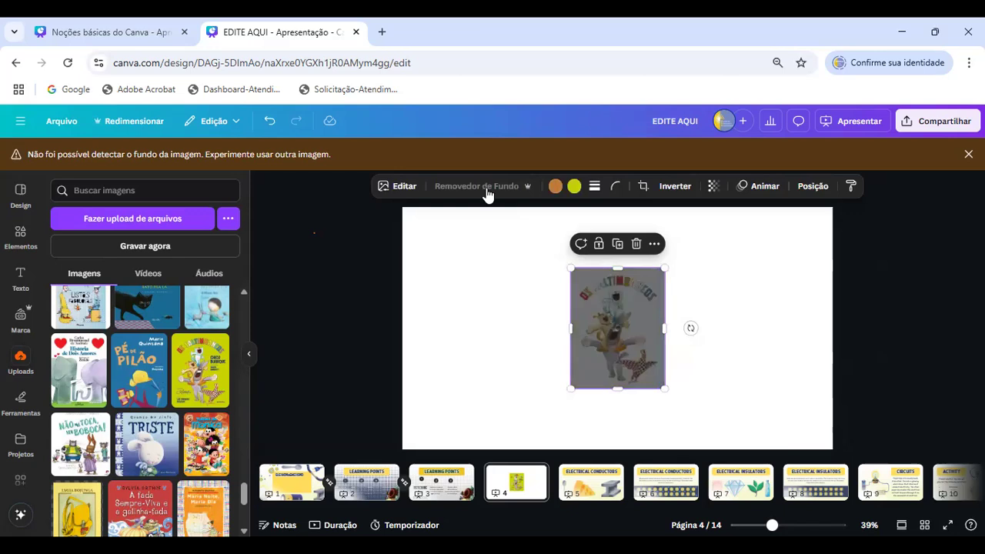
drag(570, 269, 531, 217)
drag(665, 389, 690, 421)
drag(539, 336, 615, 327)
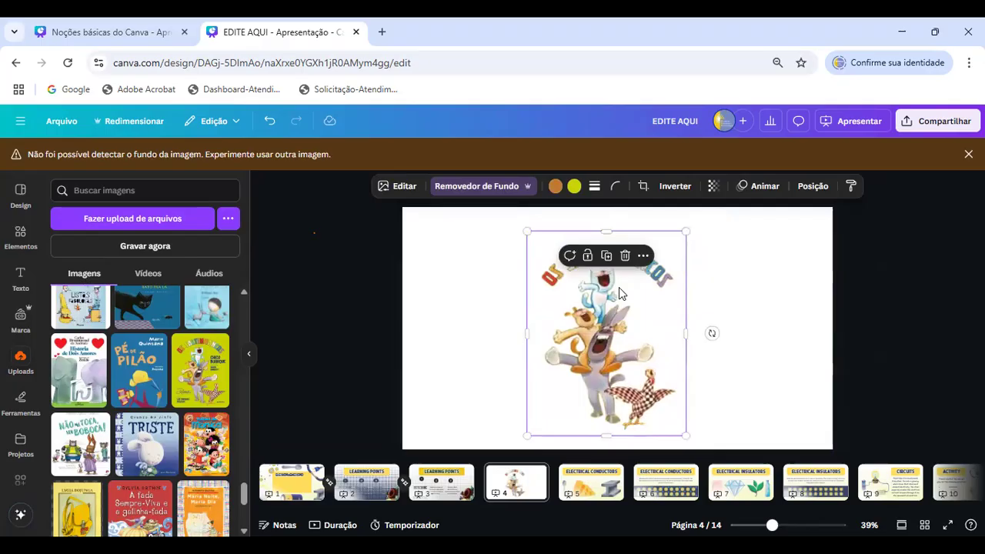
drag(645, 275, 613, 264)
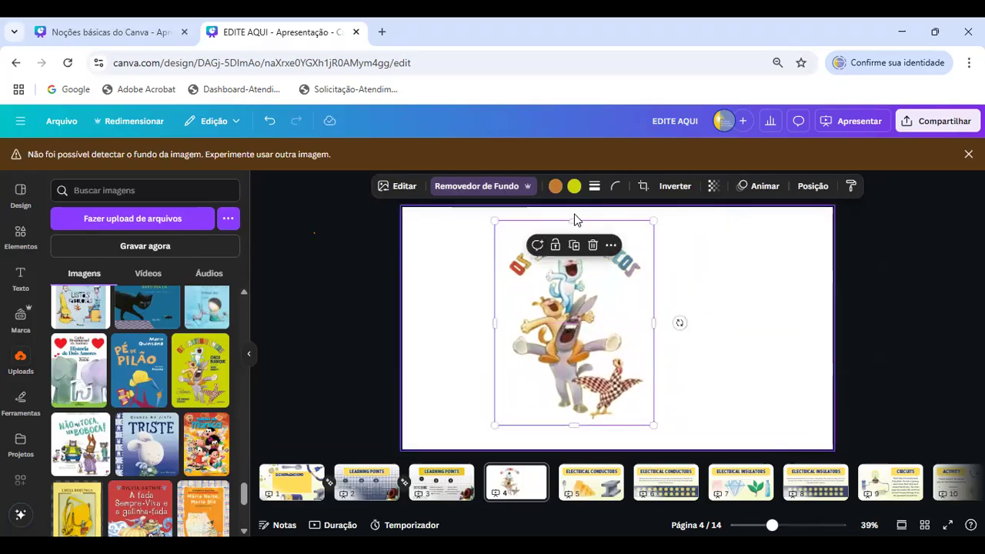
- Crop the animal cutout from its upper edge and both sides, cutting off the arched title
drag(575, 218, 575, 257)
drag(653, 351, 628, 351)
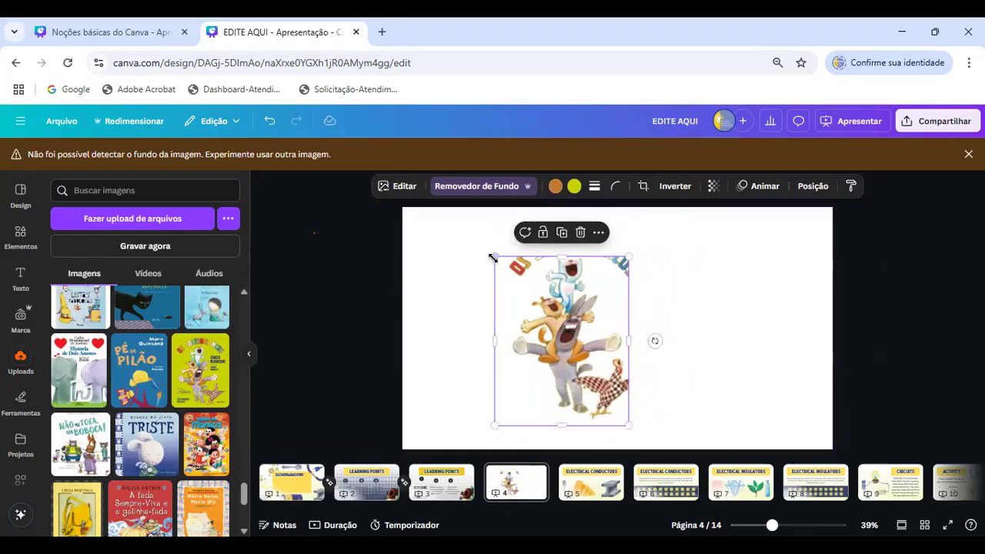
drag(496, 259, 501, 260)
mouse_move(496, 344)
mouse_down()
mouse_move(519, 346)
mouse_move(510, 345)
mouse_up()
drag(574, 265, 574, 302)
click(711, 299)
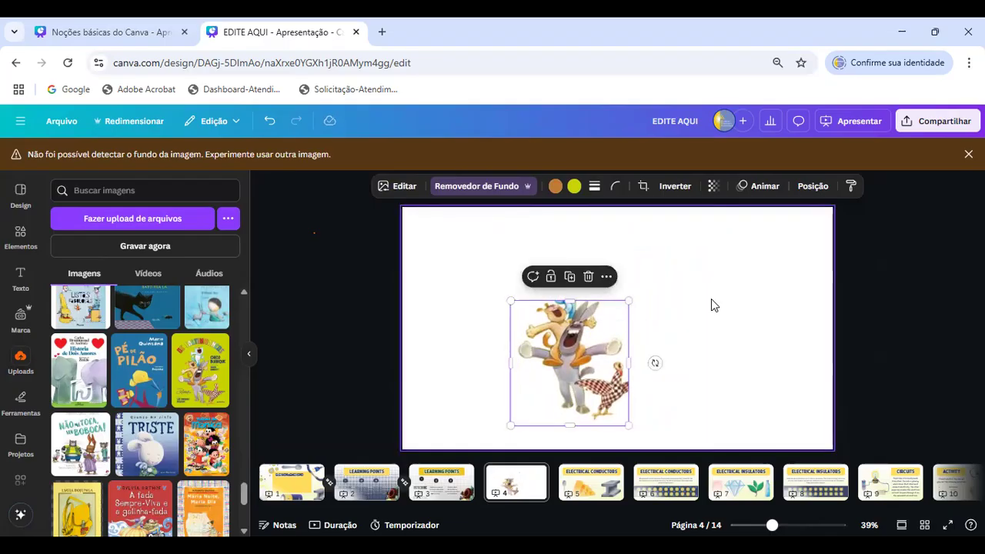
click(711, 298)
click(555, 326)
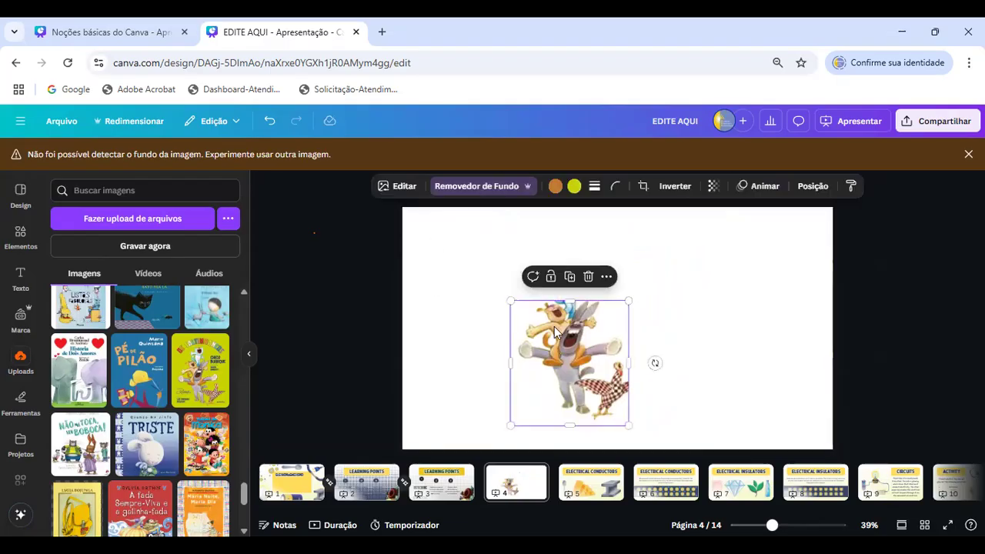
- Extend the cutout's crop upward and on both sides to bring back the title and all four animals
drag(570, 301, 569, 236)
drag(629, 330, 652, 331)
drag(509, 331, 495, 330)
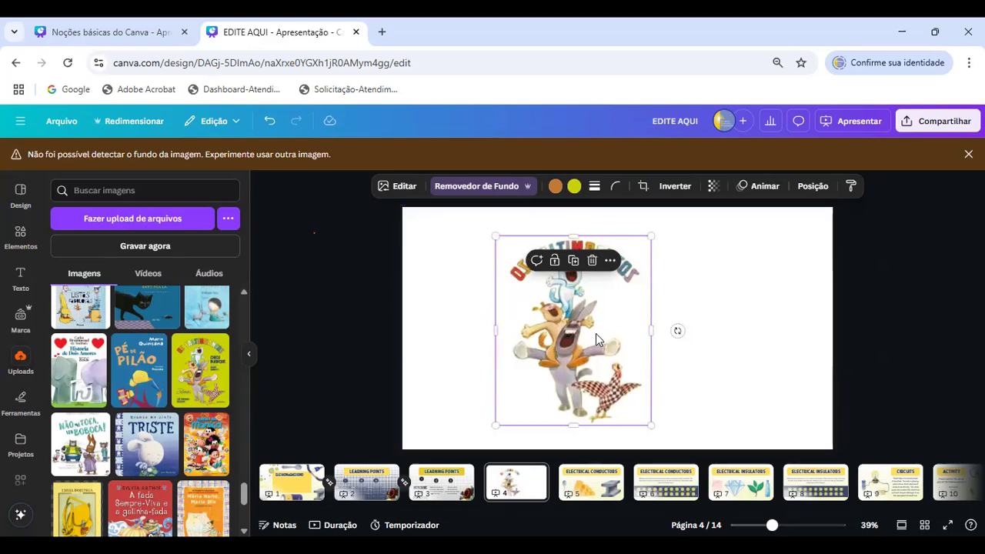
- Crop the animal cutout closely around the figures and move it to the page's upper-left corner
drag(572, 232, 572, 259)
drag(652, 341, 634, 341)
drag(536, 352, 455, 332)
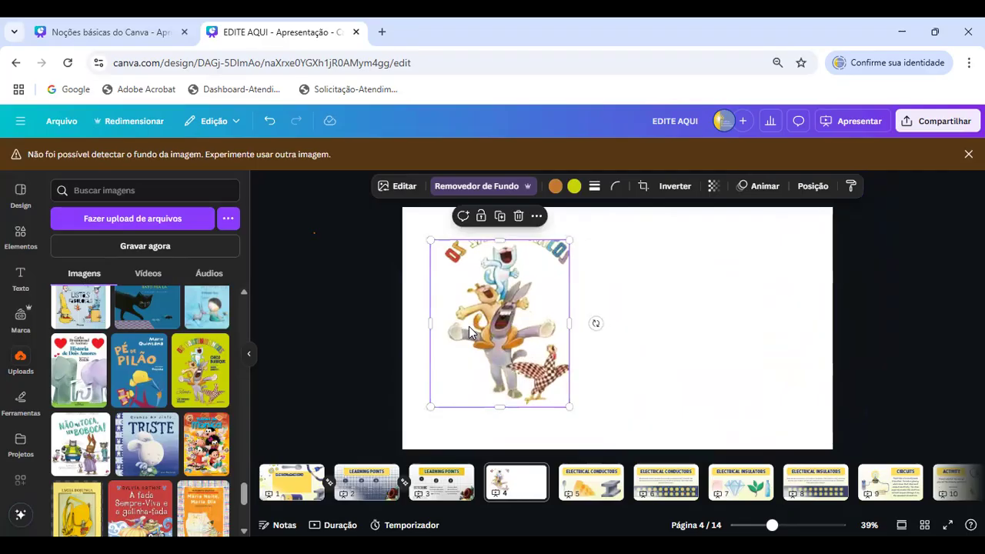
drag(528, 288, 500, 266)
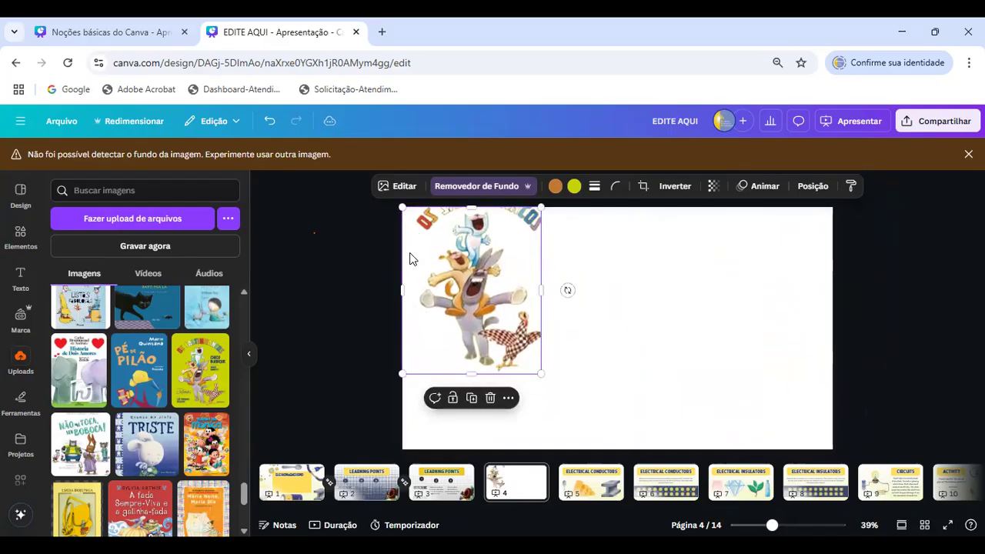
drag(401, 295, 417, 295)
drag(540, 289, 538, 289)
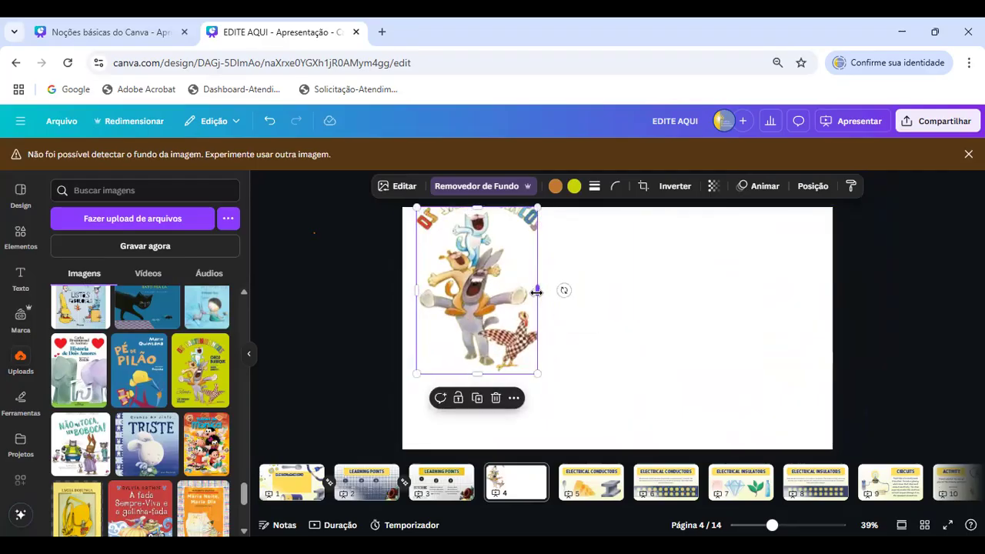
click(561, 267)
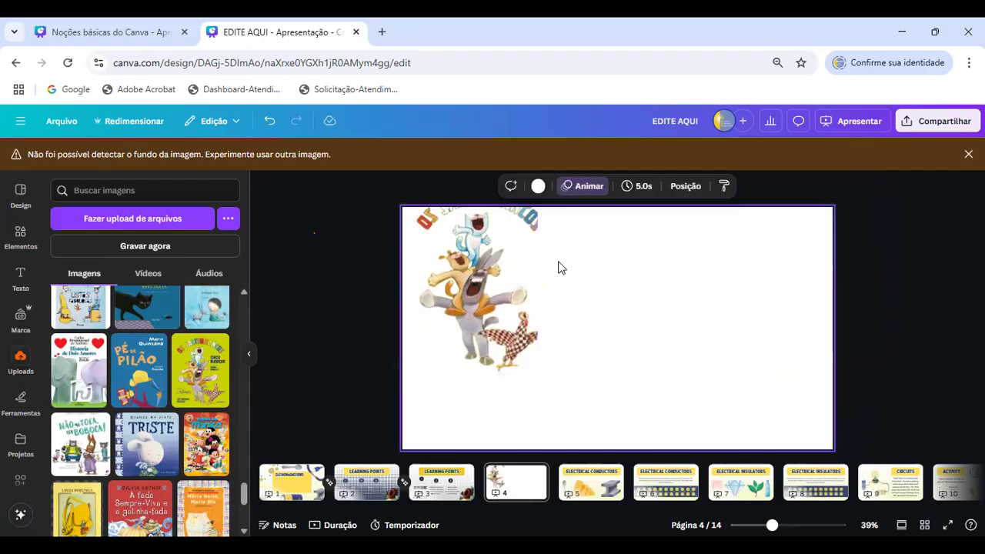
- Search the graphic elements for "bobina" and place the orange coil on a dark core above the animals
click(20, 233)
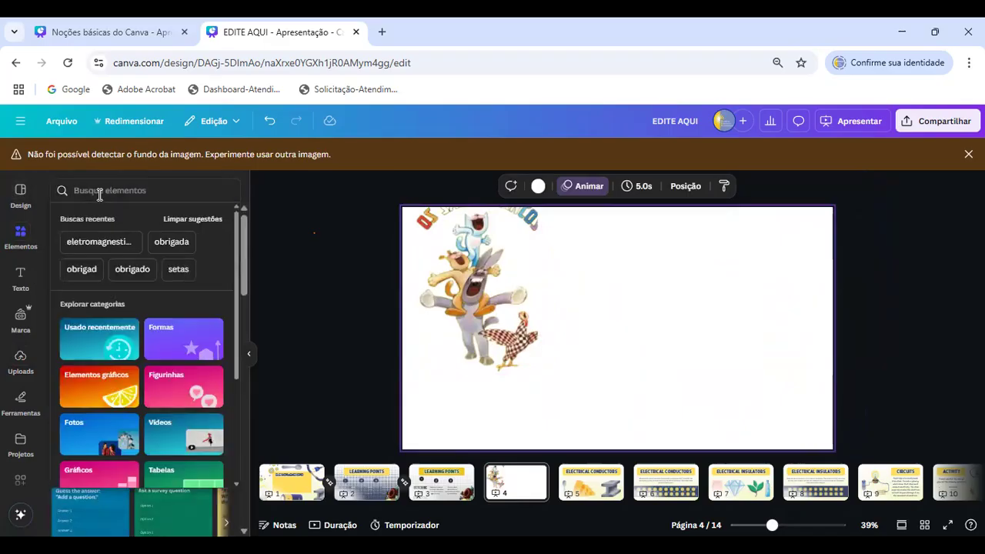
text(bobina)
key(Return)
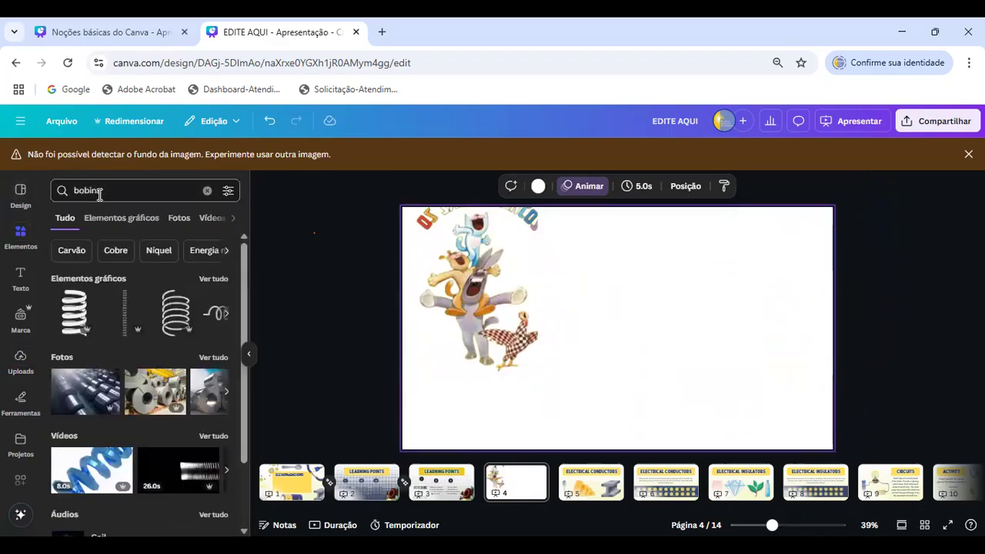
click(216, 280)
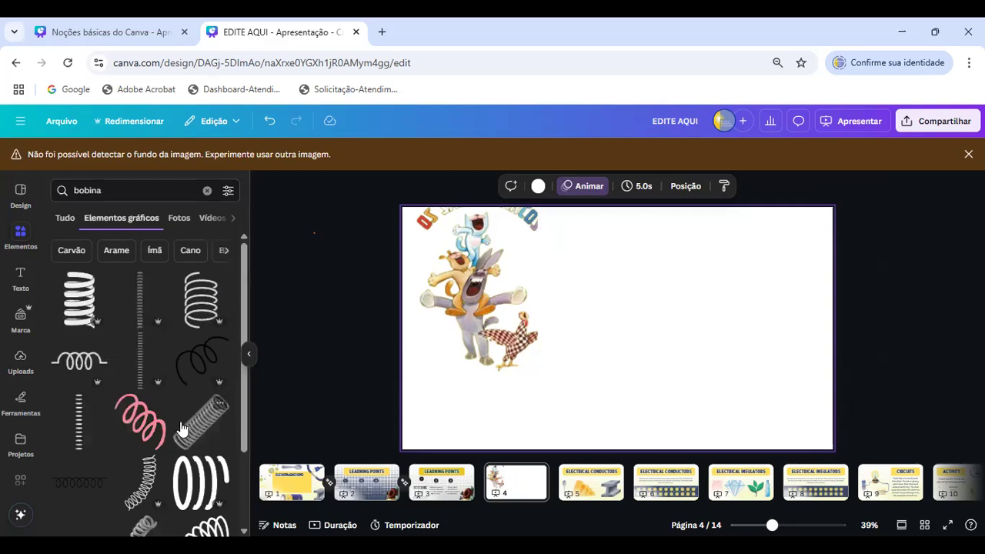
scroll(182, 428, down, 5)
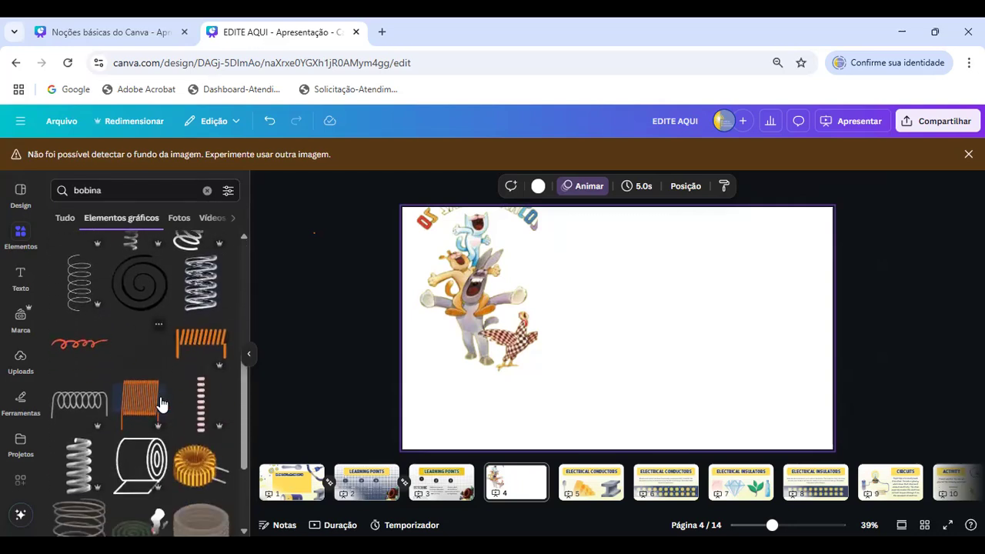
click(202, 342)
drag(473, 300, 512, 360)
drag(646, 327, 543, 261)
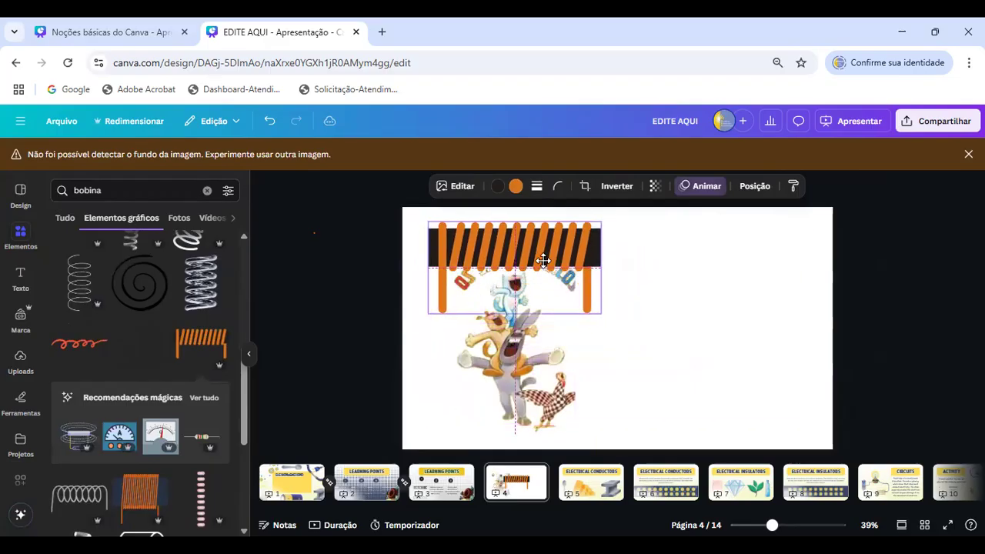
- Tilt the orange coil counterclockwise and position it over the animals' heads
drag(628, 277, 624, 239)
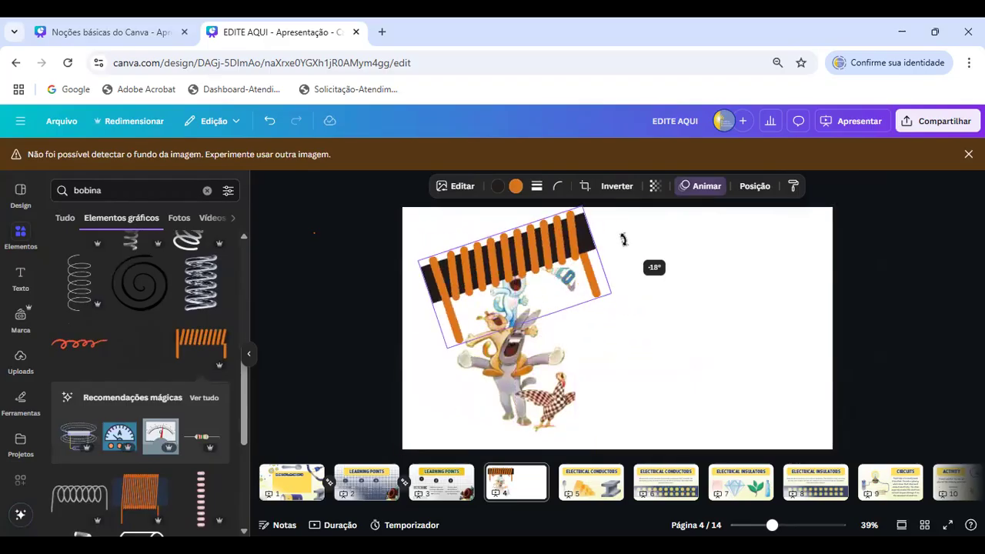
mouse_move(513, 247)
mouse_down()
mouse_move(502, 247)
mouse_move(506, 237)
mouse_up()
click(539, 402)
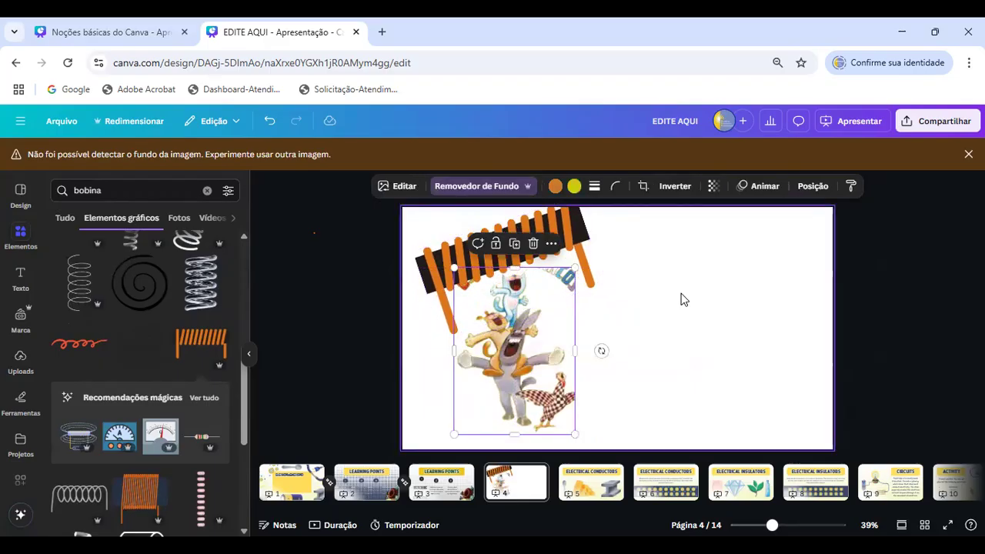
click(589, 254)
drag(616, 232, 618, 226)
click(721, 242)
click(564, 257)
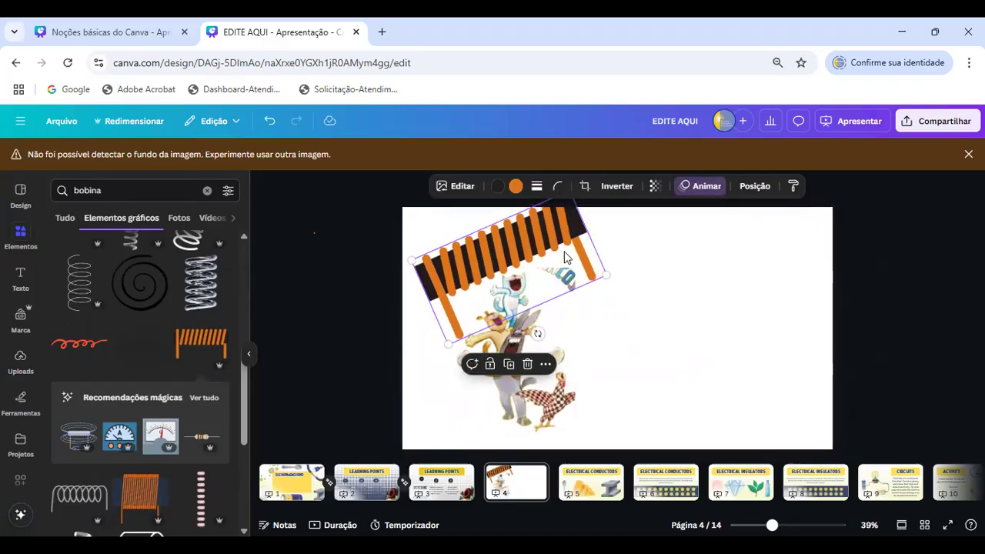
- Arrange additional copies of the orange coil at different angles to form a roof over the animals
drag(537, 334, 485, 329)
mouse_move(520, 255)
mouse_down()
mouse_move(530, 237)
mouse_move(531, 251)
mouse_up()
drag(629, 307, 622, 321)
drag(548, 279, 571, 278)
drag(488, 321, 483, 317)
click(675, 296)
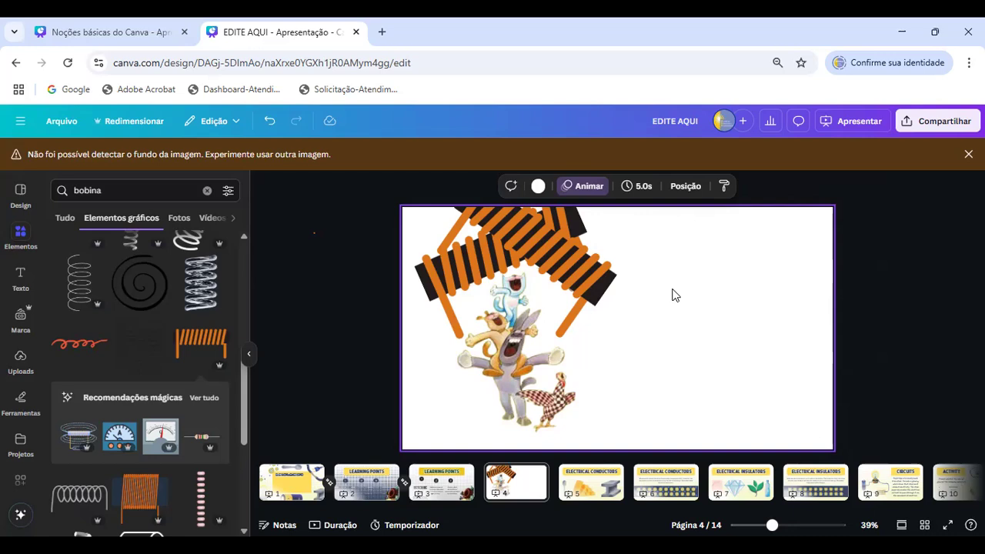
- Undo the last coil changes and delete the remaining images so that page 4 is blank
key(ctrl+z)
key(ctrl+z)
key(ctrl+z)
key(ctrl+z)
click(513, 308)
key(Delete)
- Handwrite a first name across page 4 with the yellow highlighter and draw a short slanted stroke beside it
scroll(9, 394, down, 1)
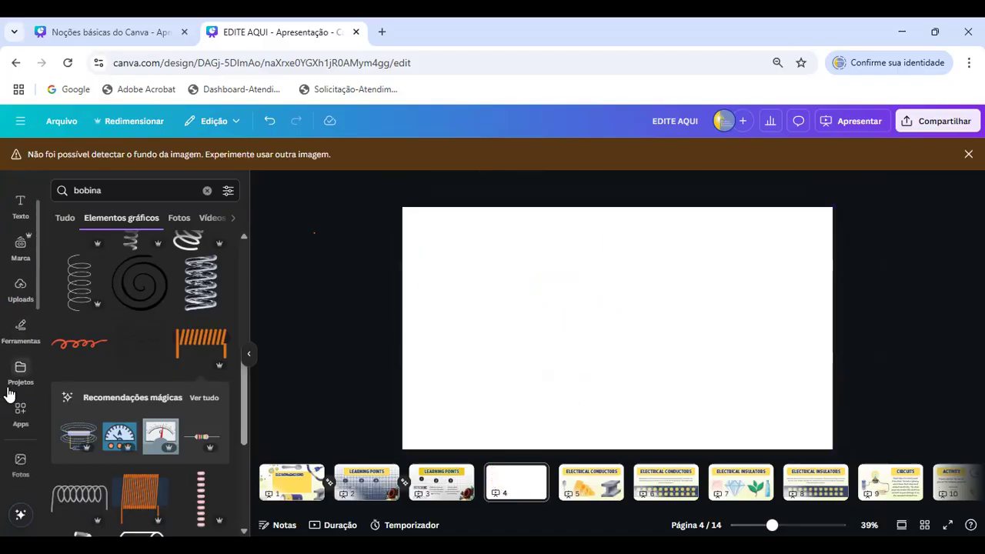
click(19, 338)
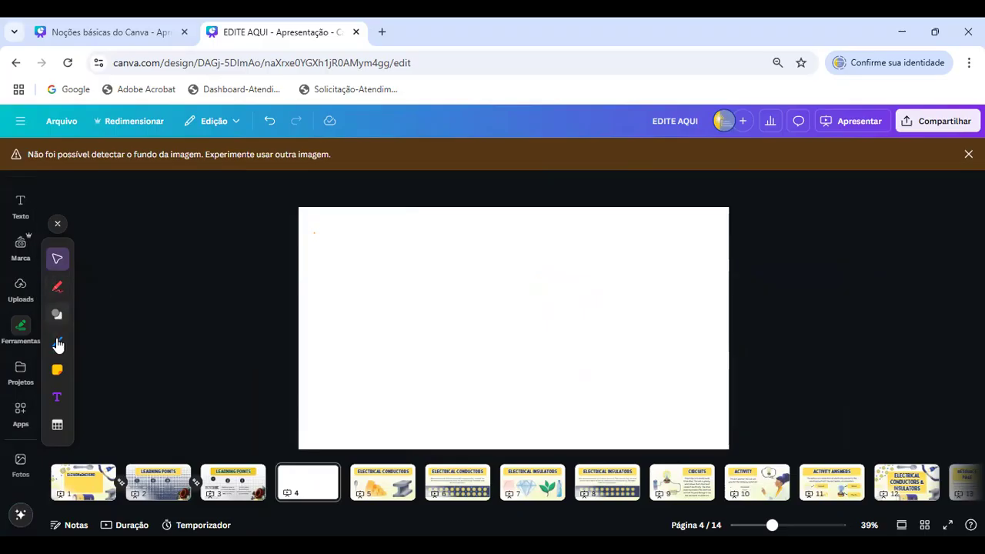
click(60, 293)
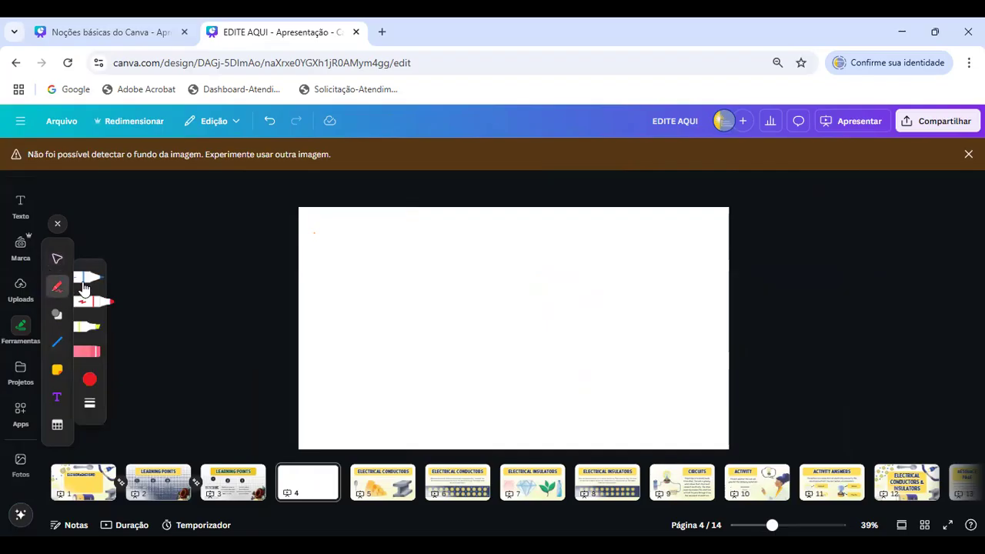
click(87, 326)
mouse_move(417, 329)
mouse_down()
mouse_move(388, 312)
mouse_move(435, 273)
mouse_move(419, 301)
mouse_move(435, 367)
mouse_move(421, 397)
mouse_move(423, 338)
mouse_move(441, 303)
mouse_move(448, 326)
mouse_move(462, 299)
mouse_move(464, 322)
mouse_move(487, 306)
mouse_move(487, 273)
mouse_move(479, 298)
mouse_move(493, 318)
mouse_move(506, 294)
mouse_move(508, 311)
mouse_move(528, 305)
mouse_move(536, 320)
mouse_move(566, 303)
mouse_move(550, 292)
mouse_move(533, 304)
mouse_move(547, 319)
mouse_move(564, 297)
mouse_move(602, 314)
mouse_up()
click(512, 258)
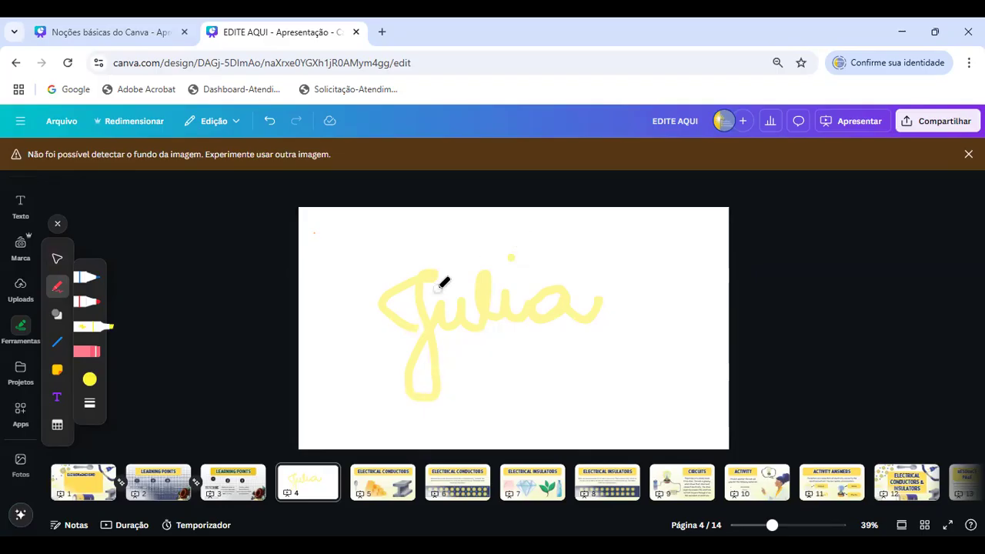
drag(353, 247, 320, 302)
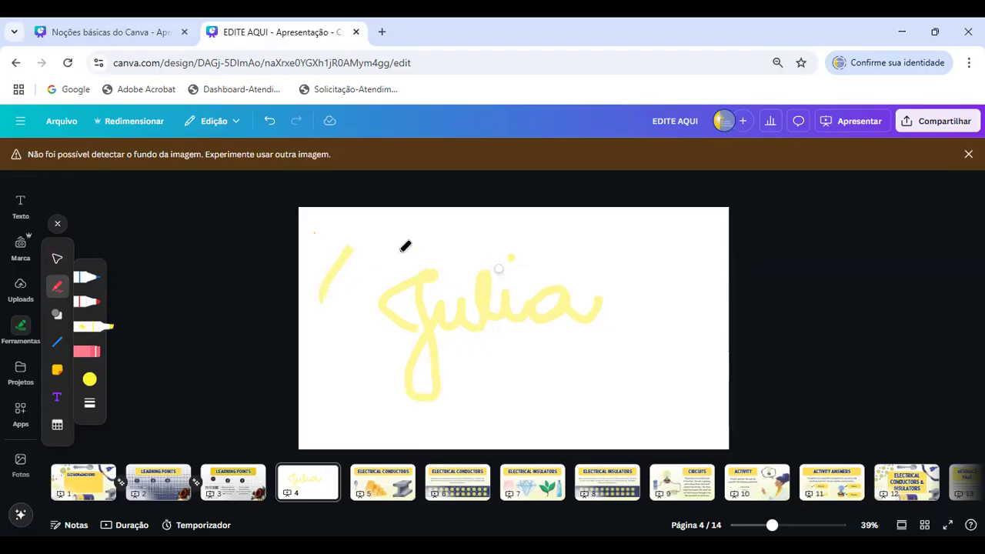
click(57, 223)
- Enlarge the handwritten name beyond the page edges and shift it down across the page
click(499, 324)
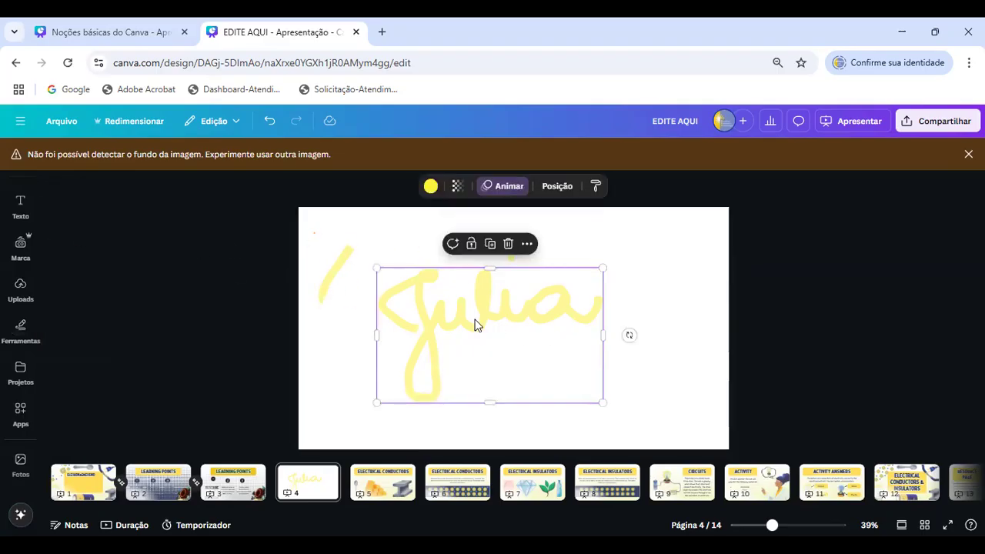
drag(602, 268, 705, 208)
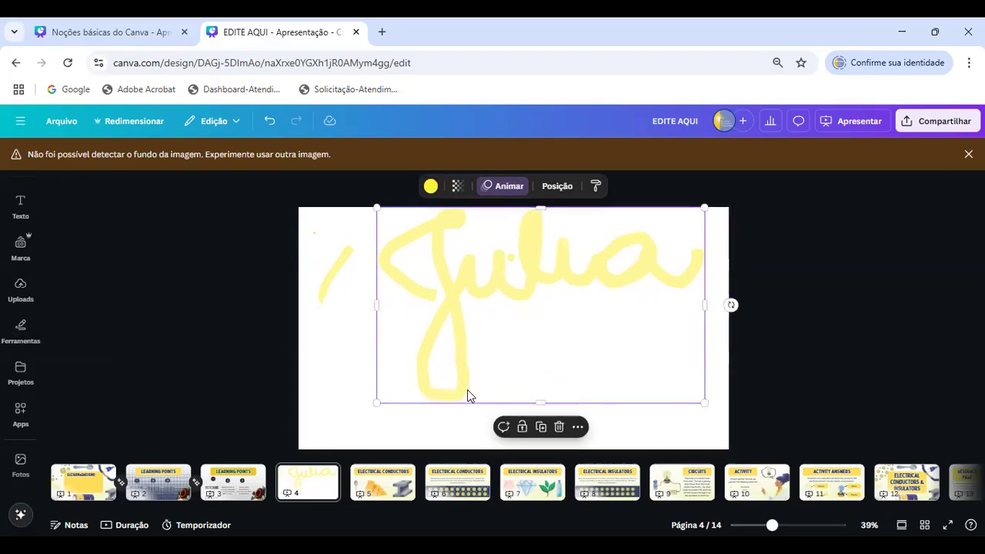
drag(377, 402, 279, 461)
mouse_move(489, 362)
mouse_down()
mouse_move(528, 362)
mouse_move(537, 382)
mouse_up()
- Set the handwritten name's transparency to 52 and recolor it with the dark blue brand color
click(457, 185)
drag(484, 234, 444, 239)
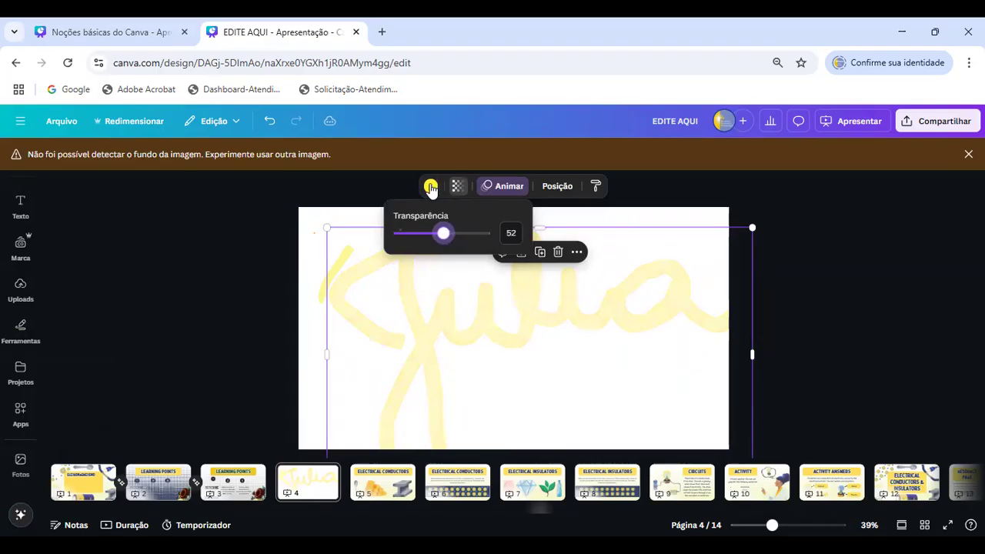
click(430, 186)
click(216, 387)
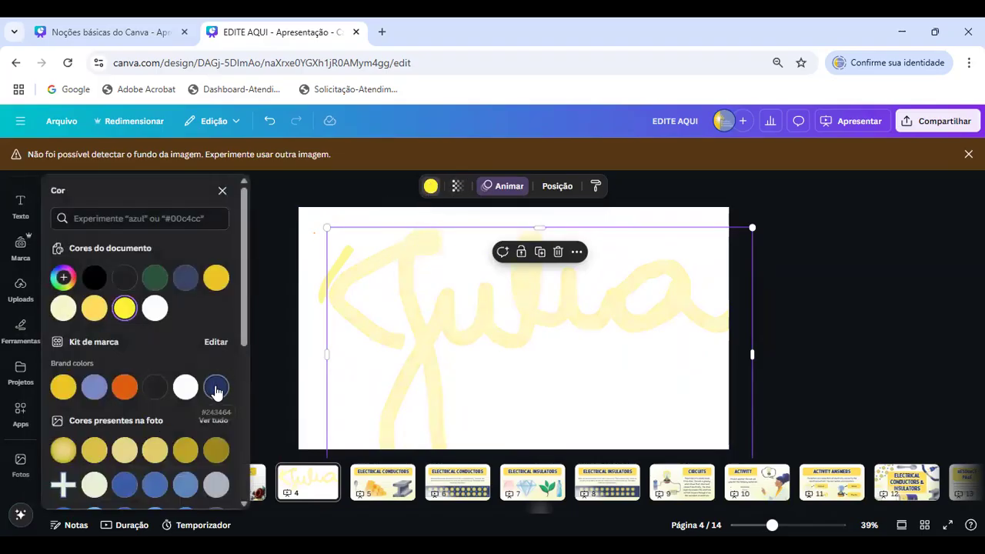
click(311, 230)
- Shrink the handwritten name to just over half the page width and place it fully inside the page, right of center
click(382, 287)
drag(749, 226, 667, 280)
drag(566, 351, 579, 327)
drag(377, 285, 436, 315)
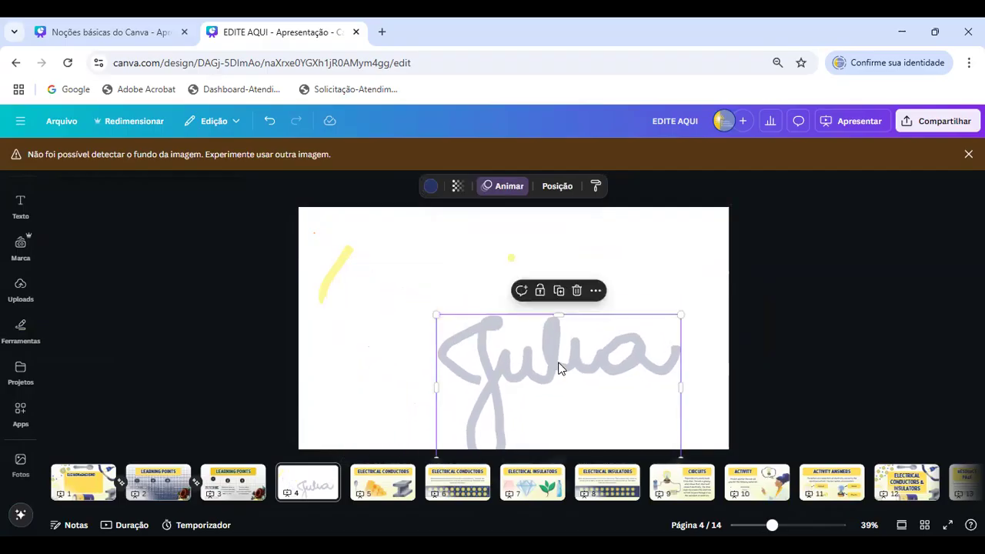
drag(561, 369, 545, 329)
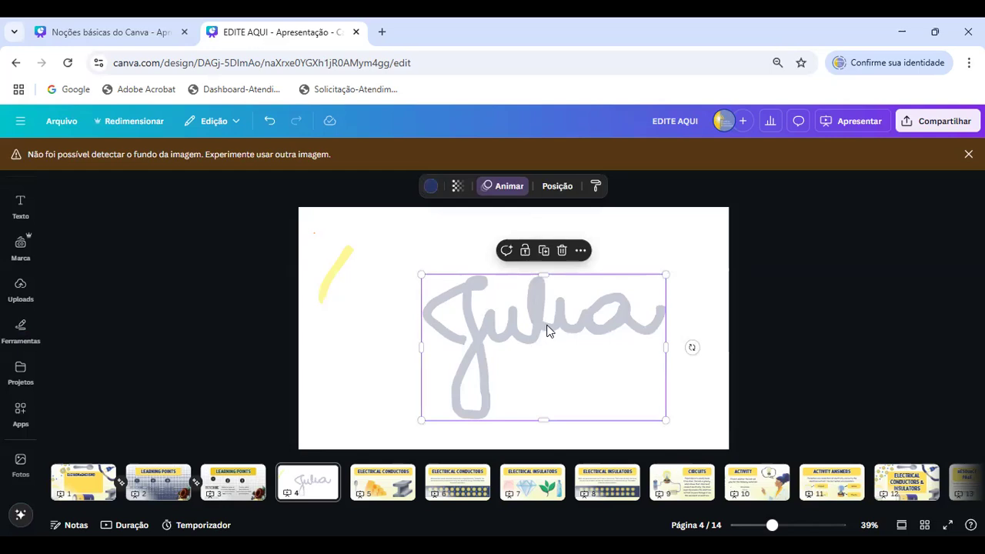
- Delete the handwritten name and the short yellow stroke from page 4
key(Delete)
click(320, 265)
key(Delete)
click(511, 258)
key(Delete)
- Insert a table with three columns and four rows on page 4 and color its borders dark green
click(27, 337)
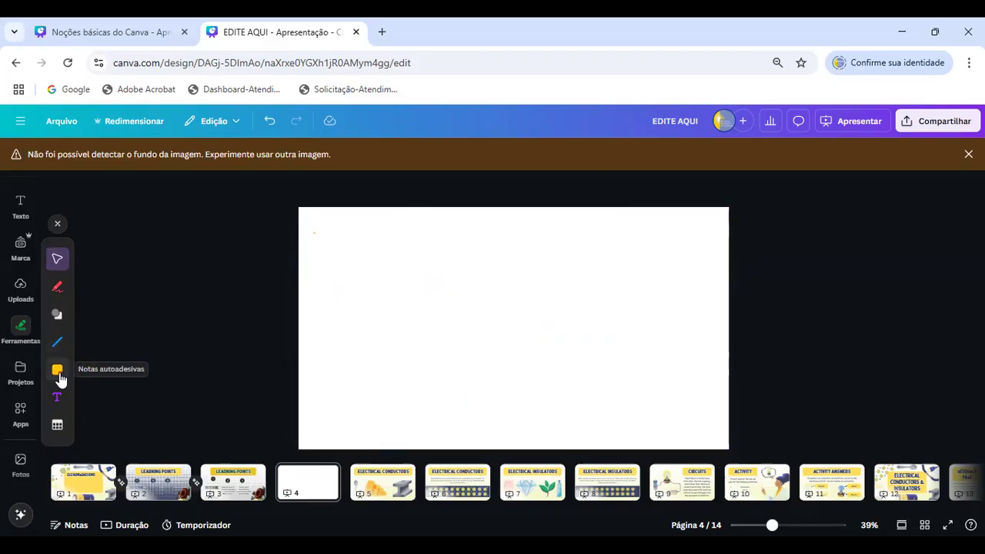
click(57, 423)
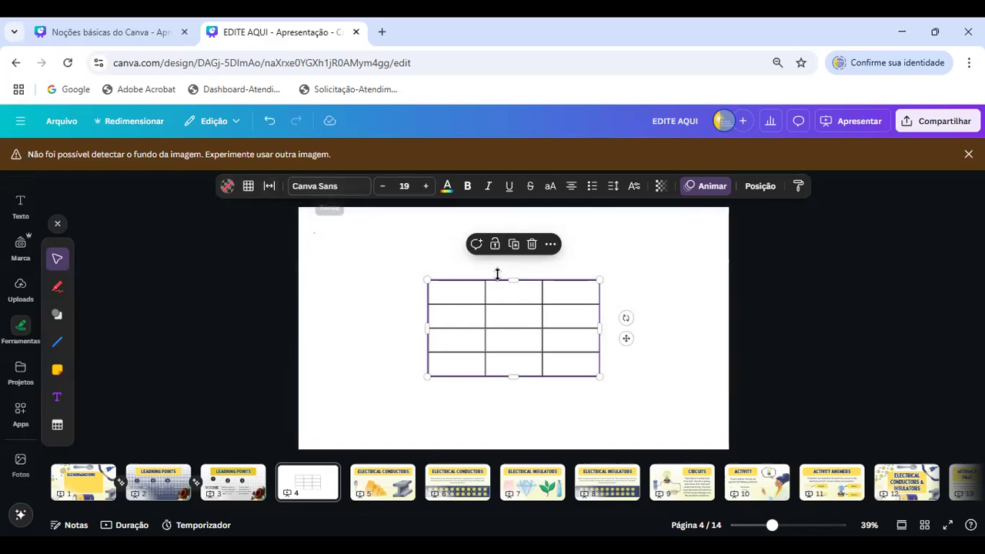
click(248, 188)
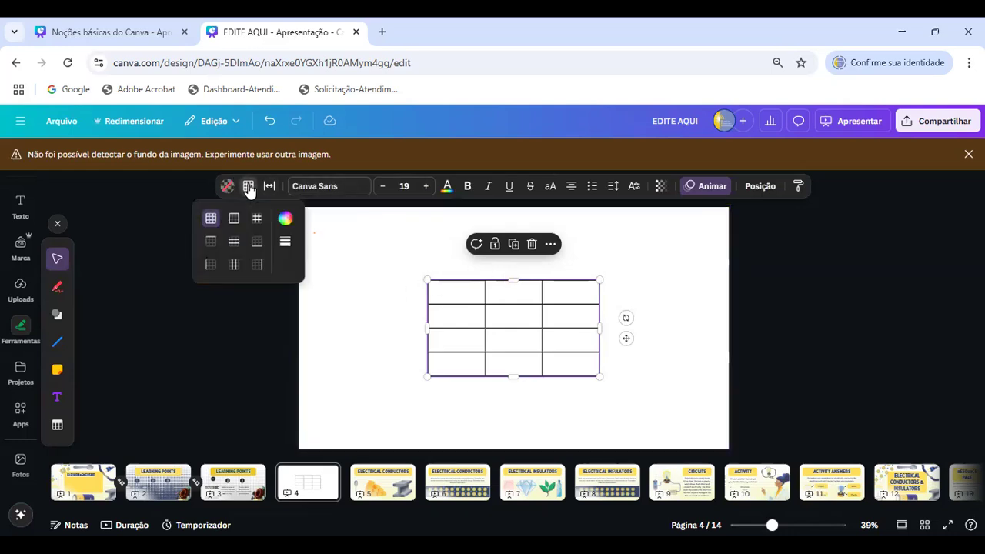
click(285, 221)
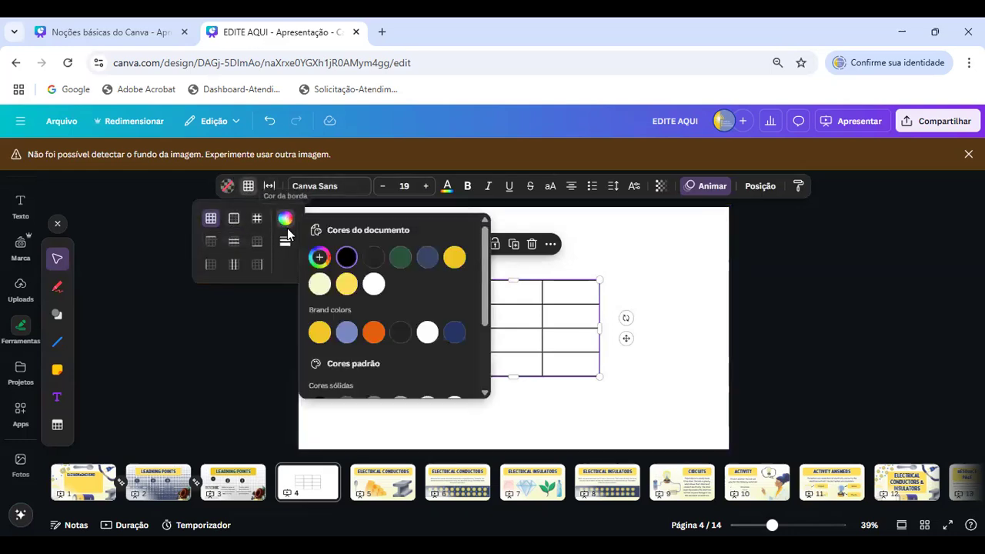
click(398, 264)
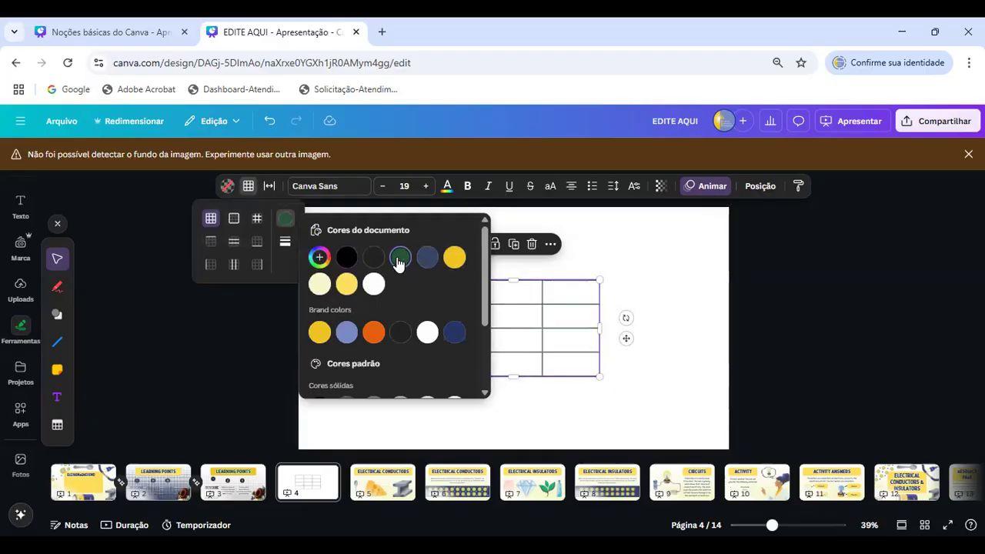
click(618, 302)
- Add a column to the table next to its first column
click(439, 318)
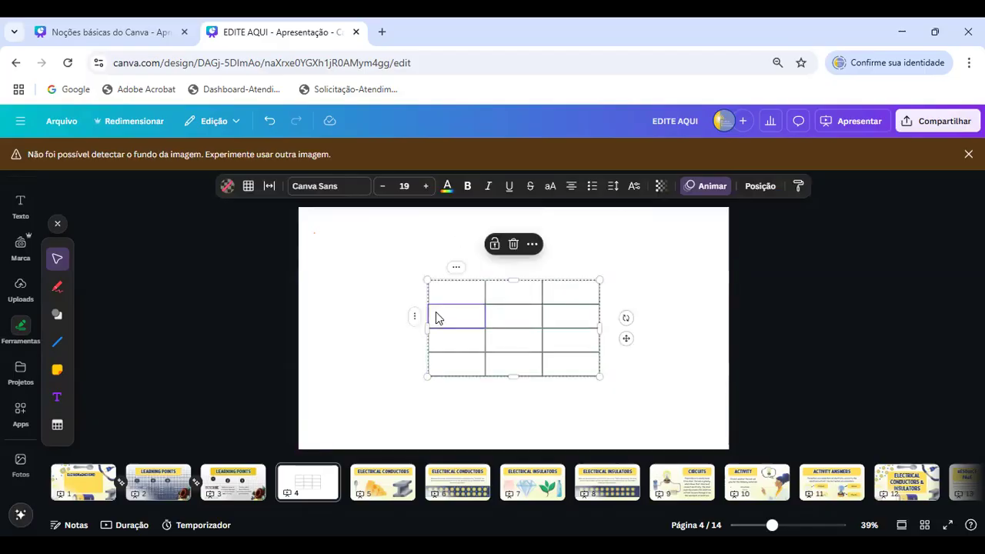
click(457, 270)
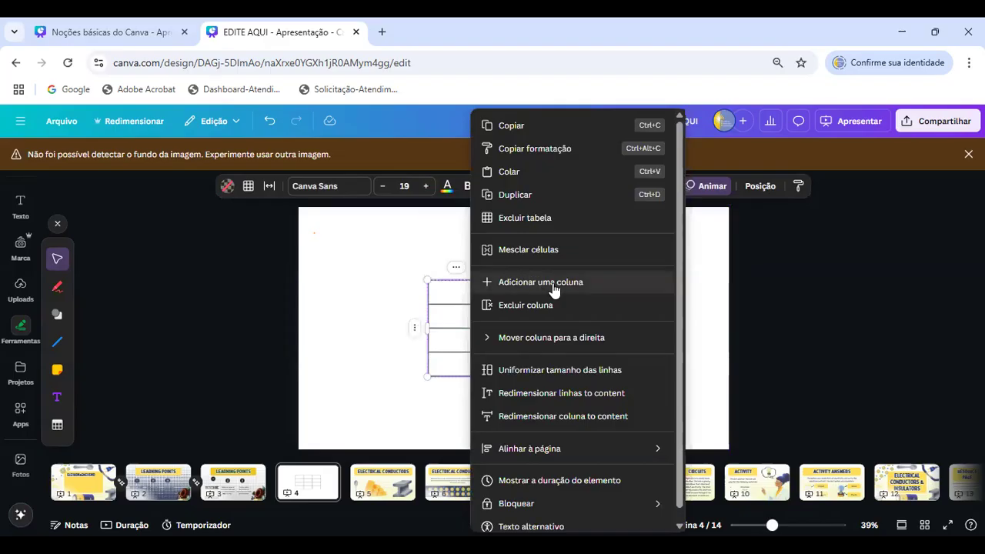
click(589, 283)
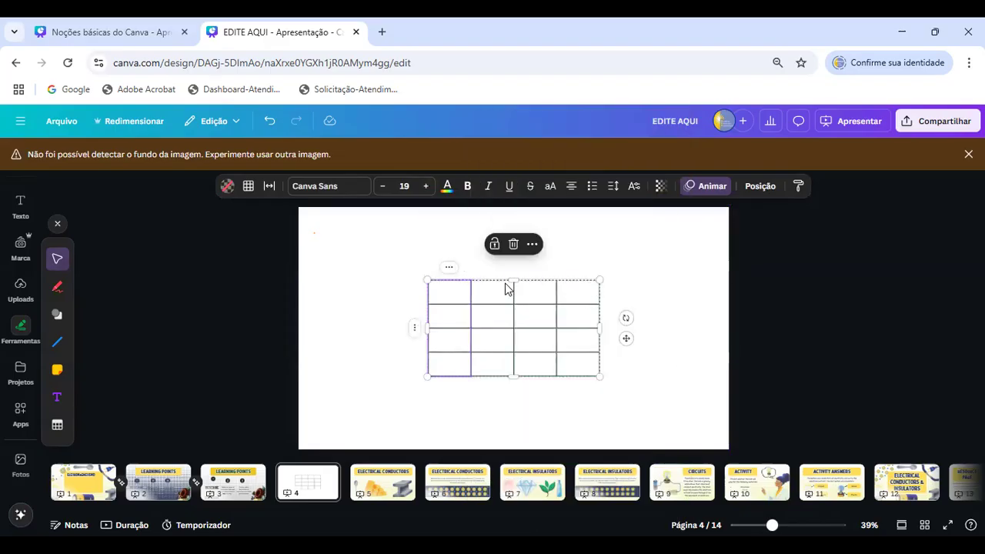
right_click(420, 336)
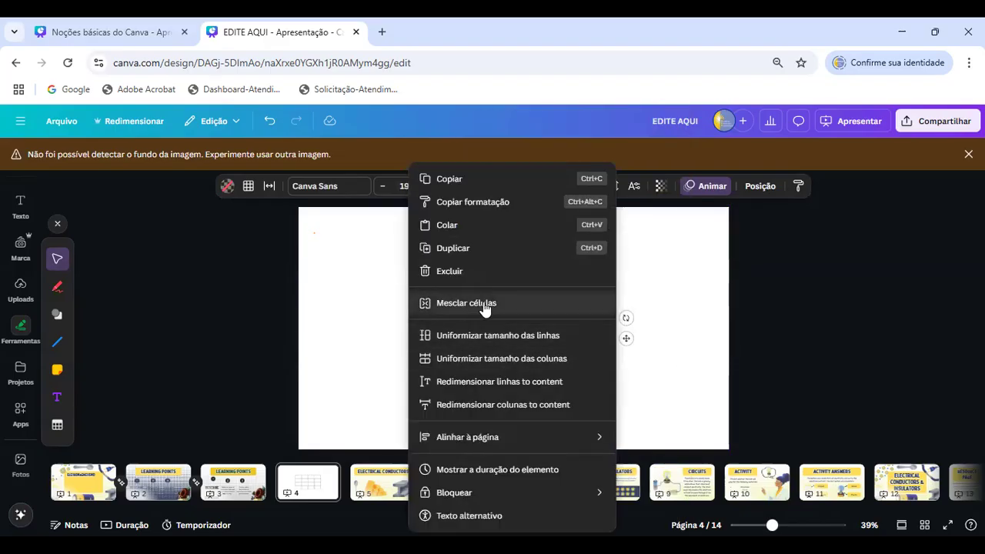
mouse_move(457, 438)
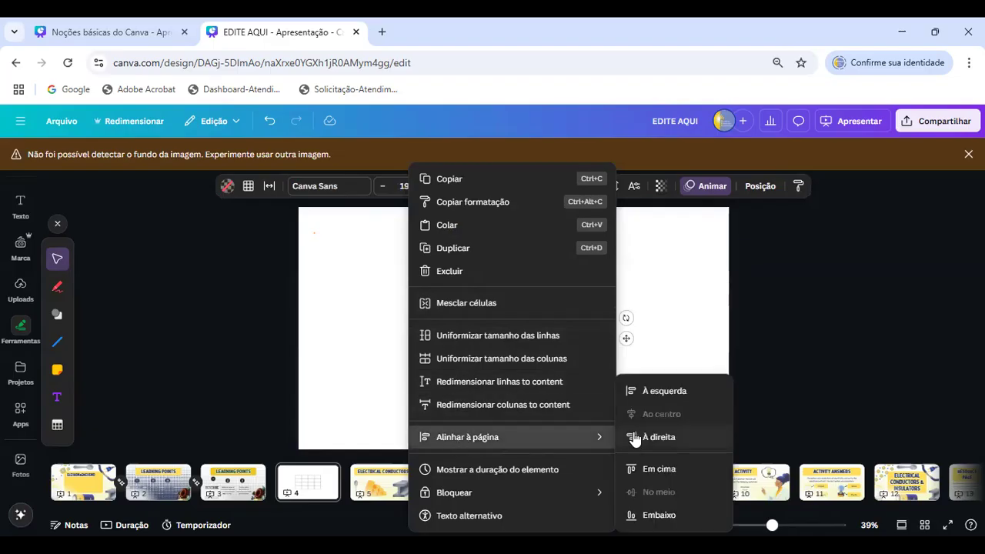
click(653, 332)
- Enlarge the table to cover most of the page and enter "bobina", "fios" and "bateria" in the first row's first three cells
drag(428, 281, 358, 239)
drag(598, 376, 675, 414)
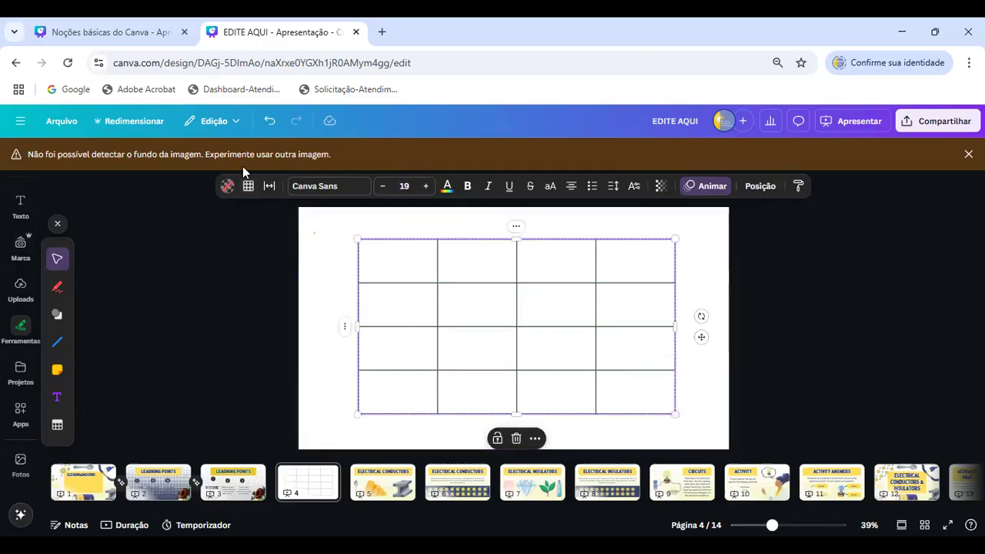
click(412, 262)
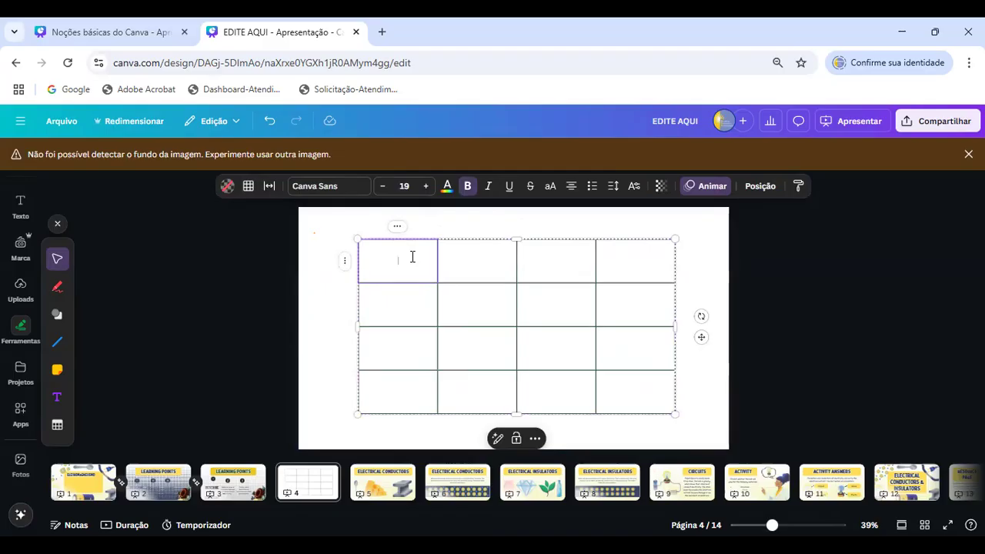
text(bobina)
key(Tab)
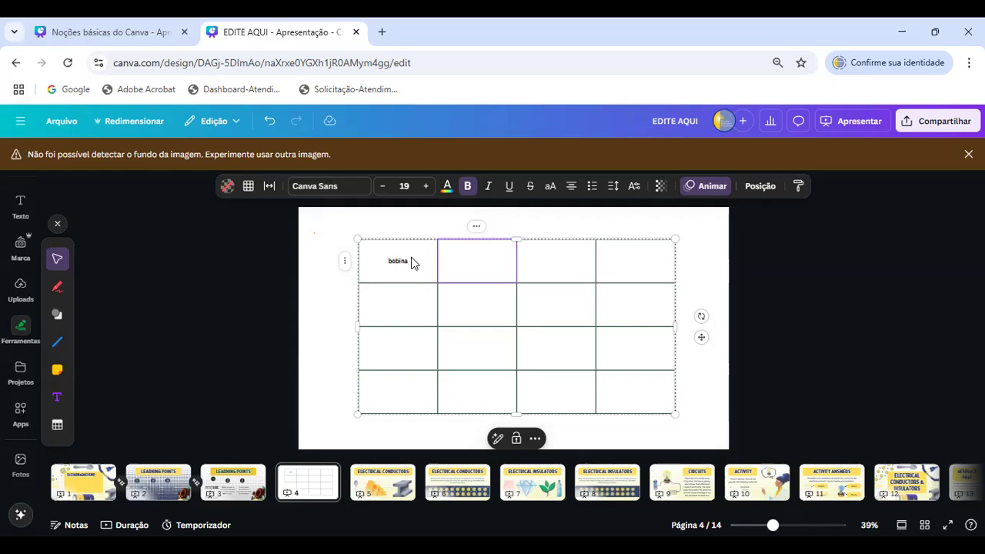
text(fio)
key(Tab)
text(bateria)
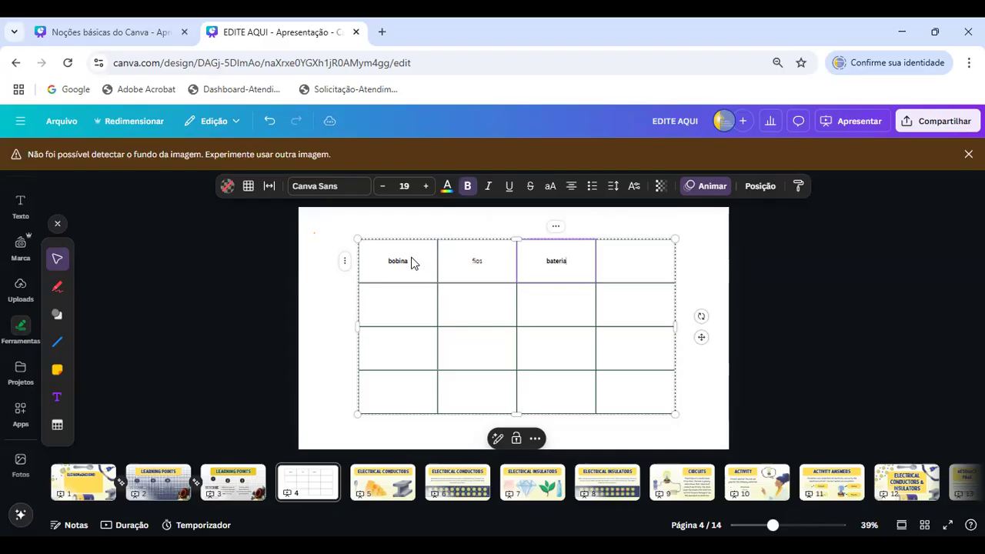
- Merge the cells of the table's first row into one and clear the text in it
click(347, 264)
click(387, 252)
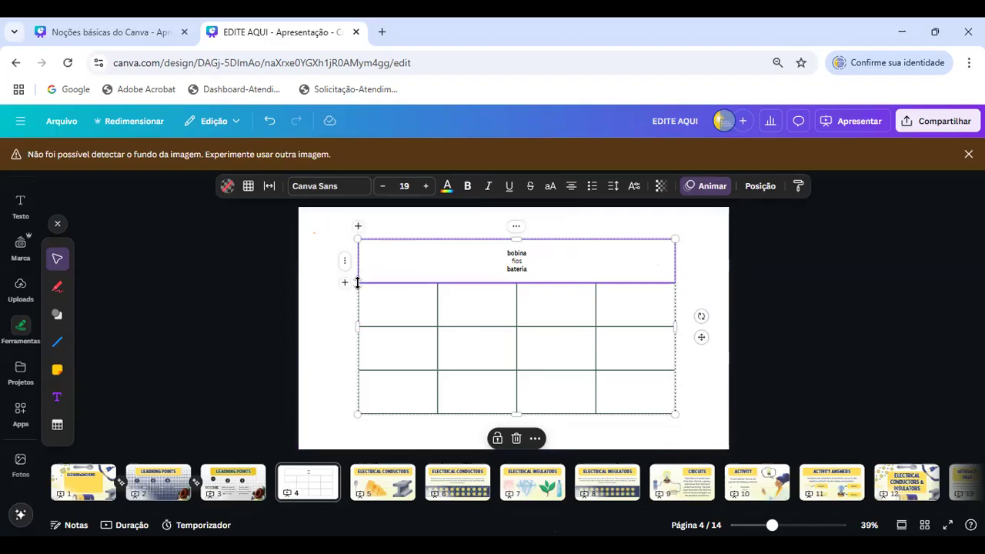
key(Delete)
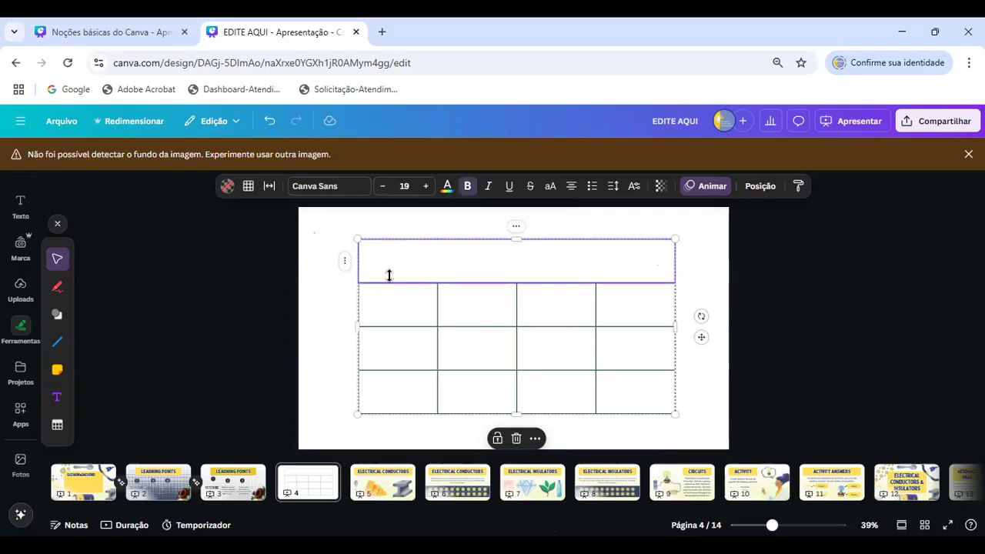
- Delete the entire table from page 4
click(341, 288)
click(420, 306)
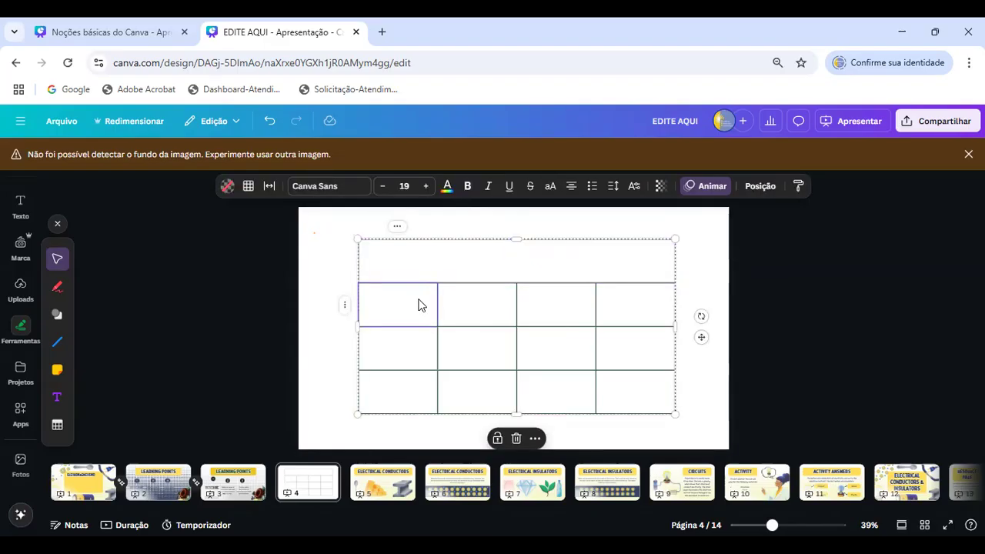
click(516, 438)
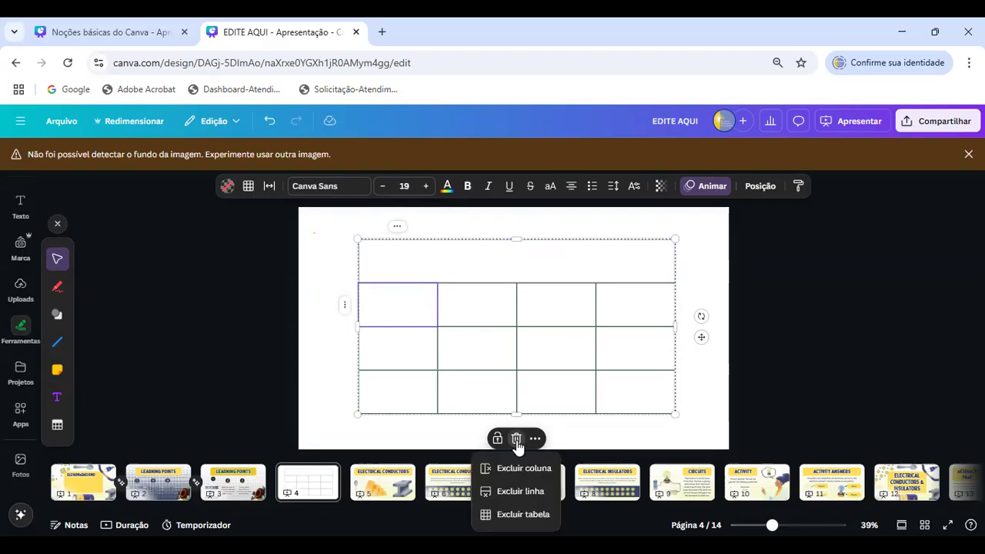
click(521, 515)
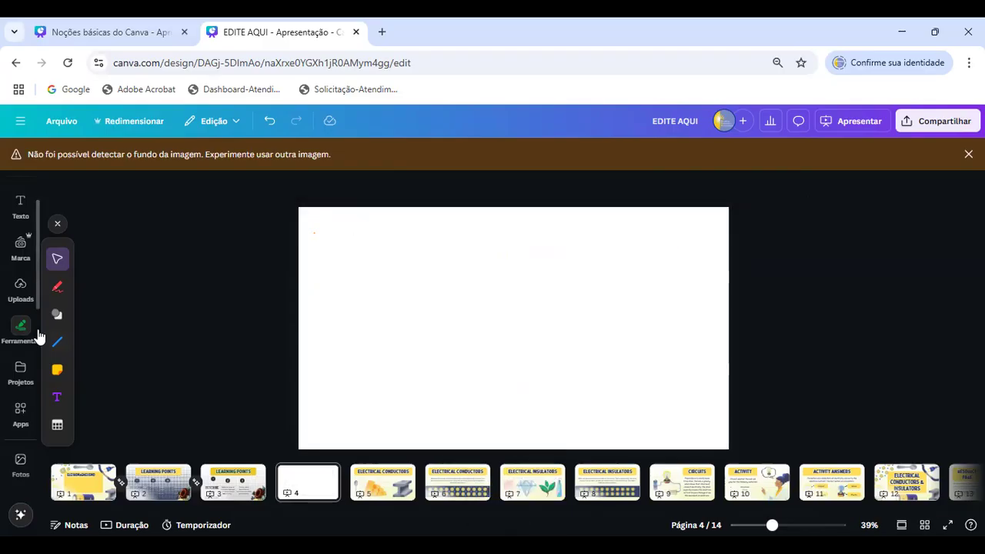
- Apply the "Barra de ferramentas" page from the existing project "Noções básicas do Canva" to the blank page 4
click(20, 376)
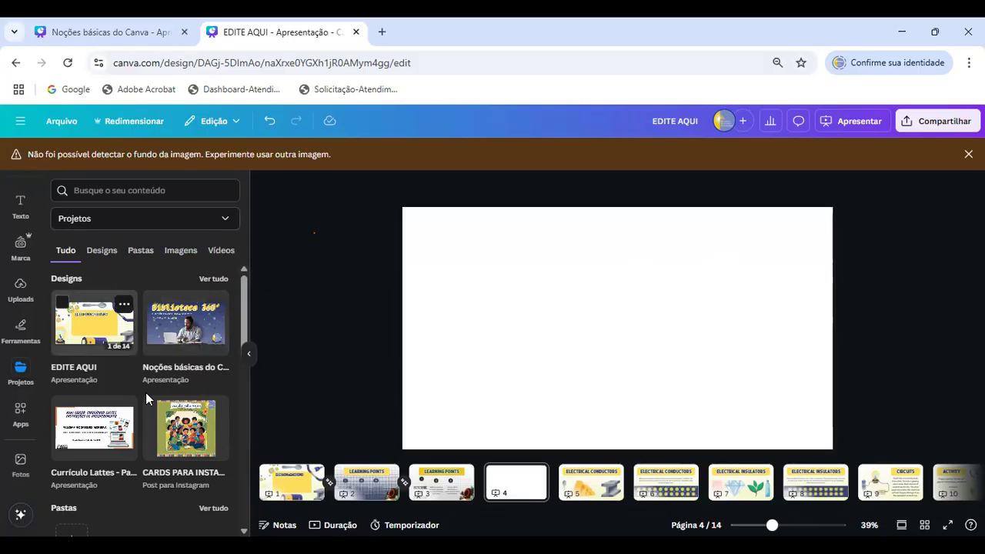
scroll(174, 285, down, 1)
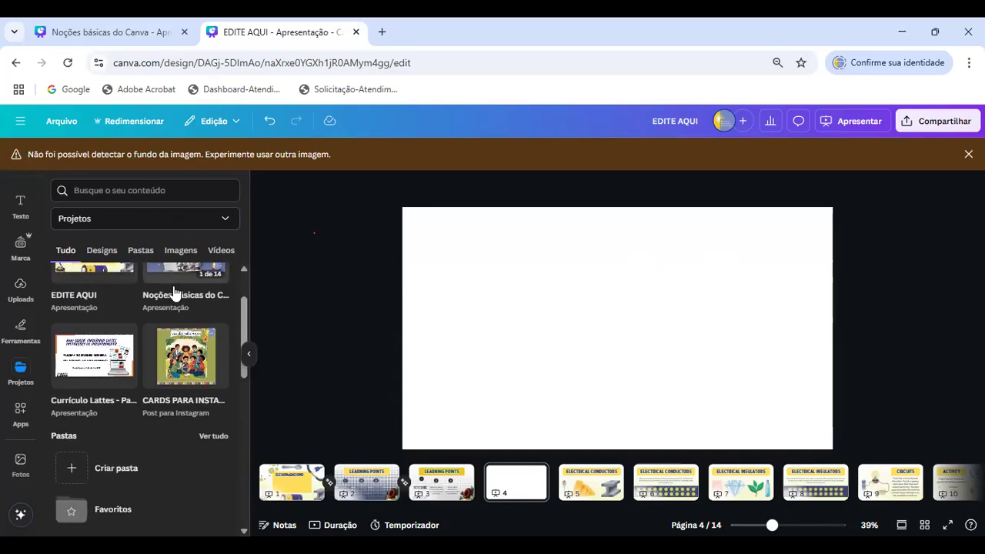
scroll(173, 292, down, 2)
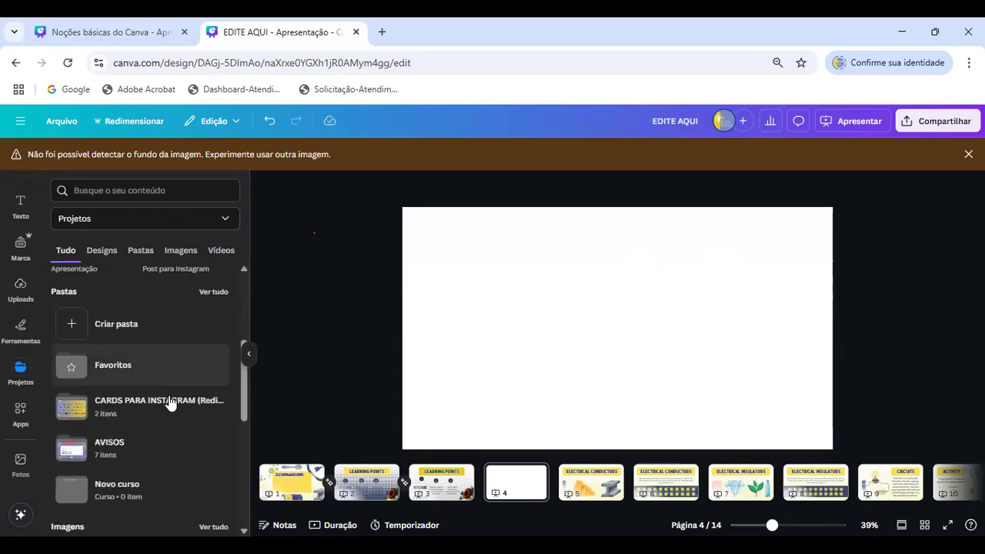
scroll(148, 412, up, 2)
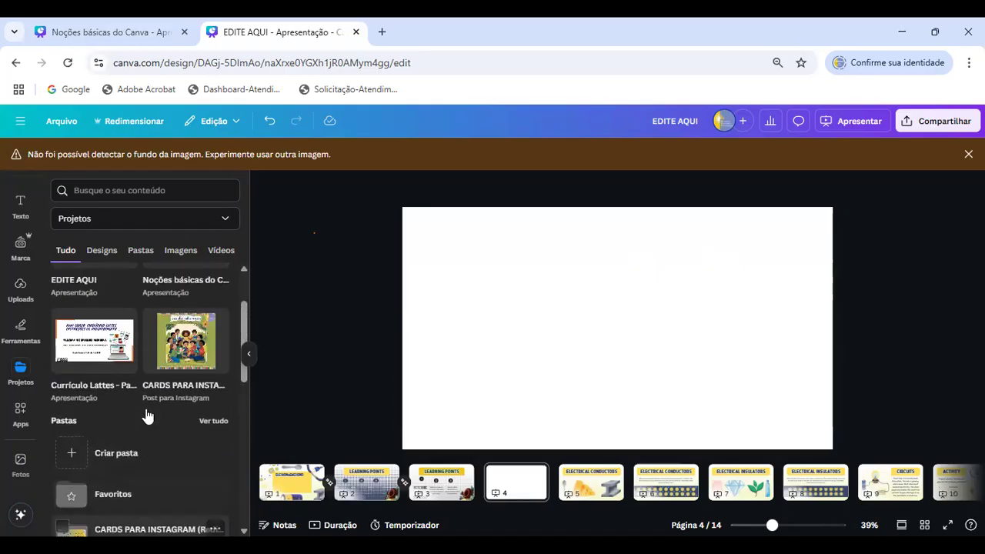
scroll(148, 416, up, 1)
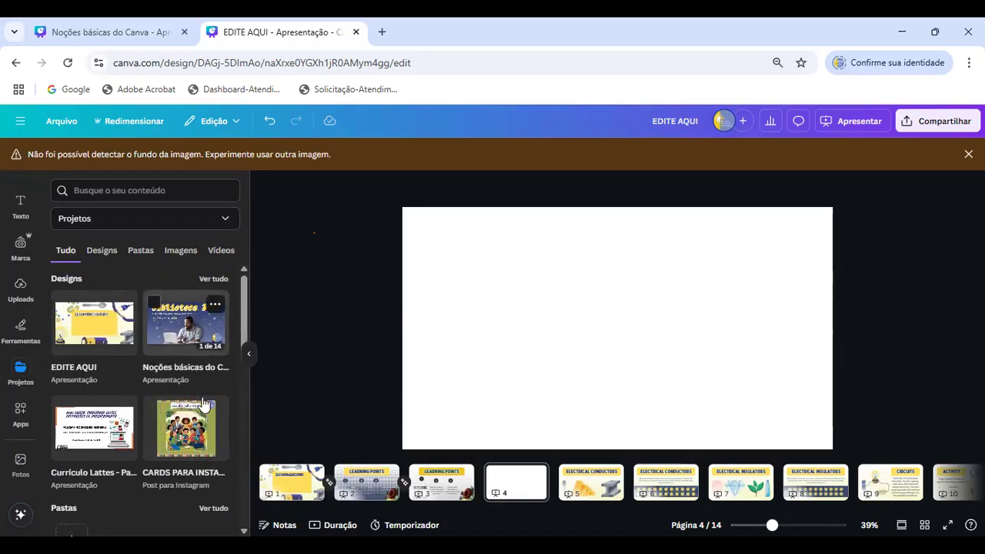
click(176, 324)
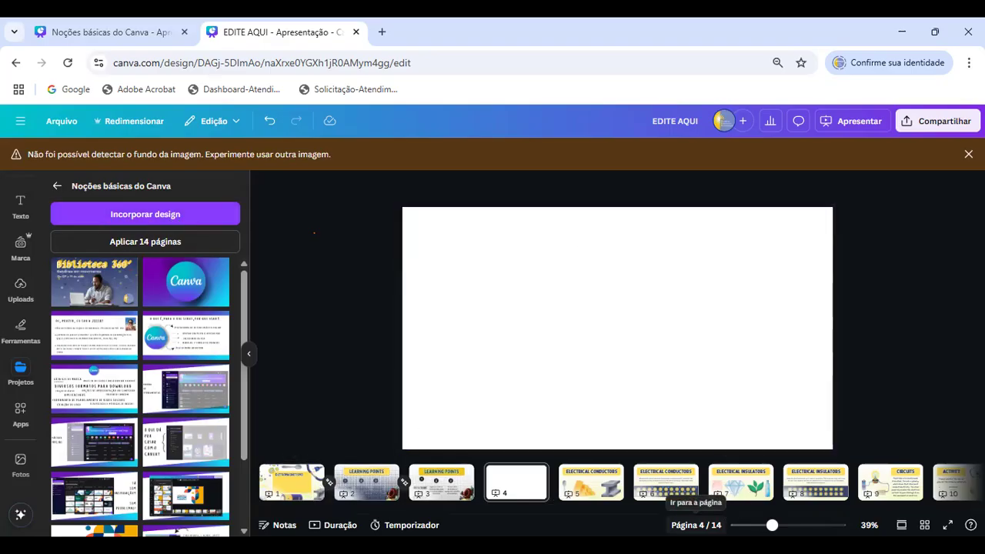
click(178, 401)
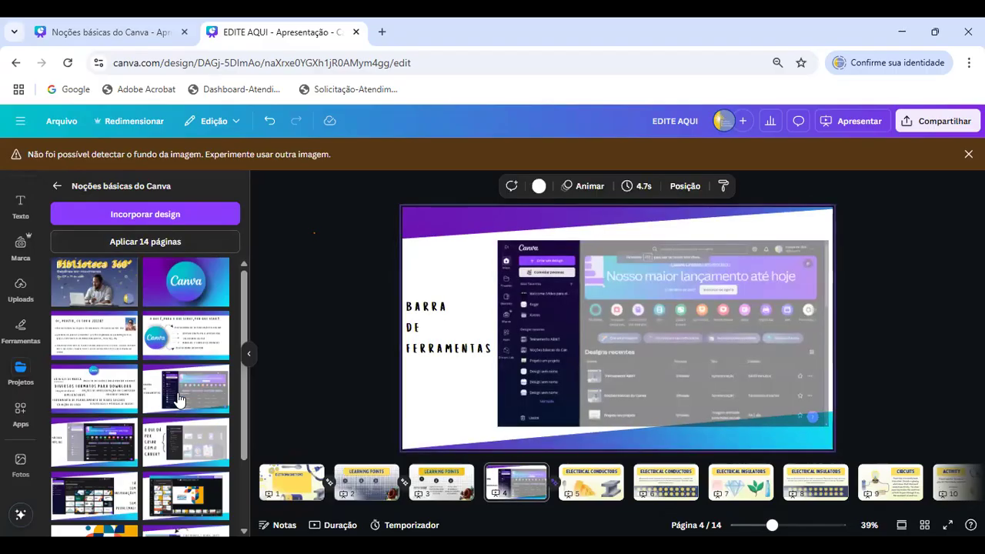
click(436, 430)
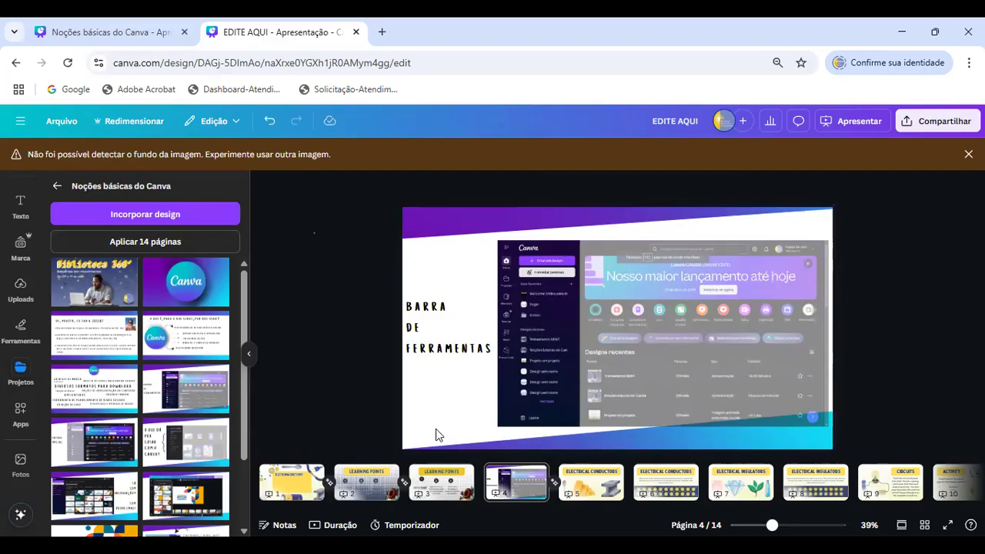
click(451, 499)
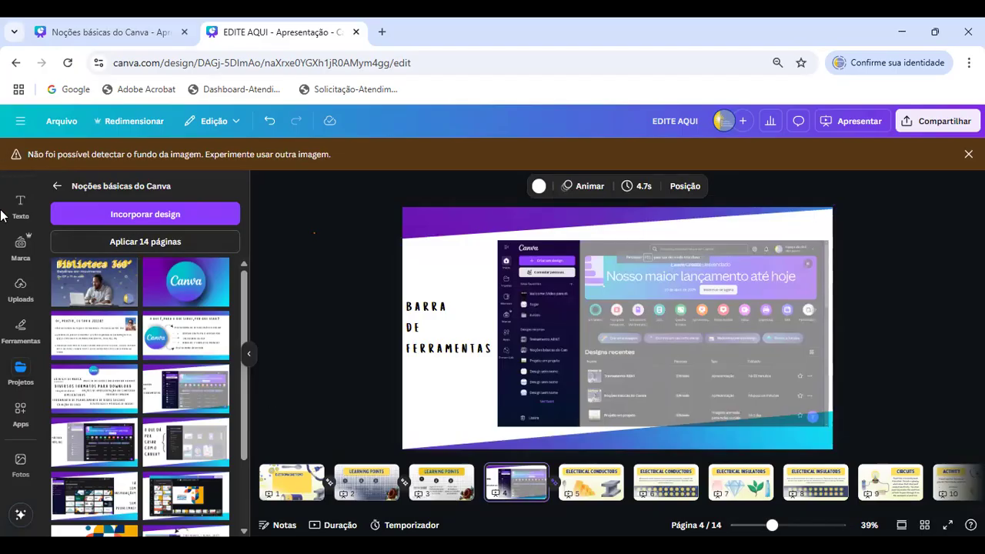
- Look through the remaining pages of "Noções básicas do Canva" and the list of saved designs in the projects
scroll(139, 388, down, 3)
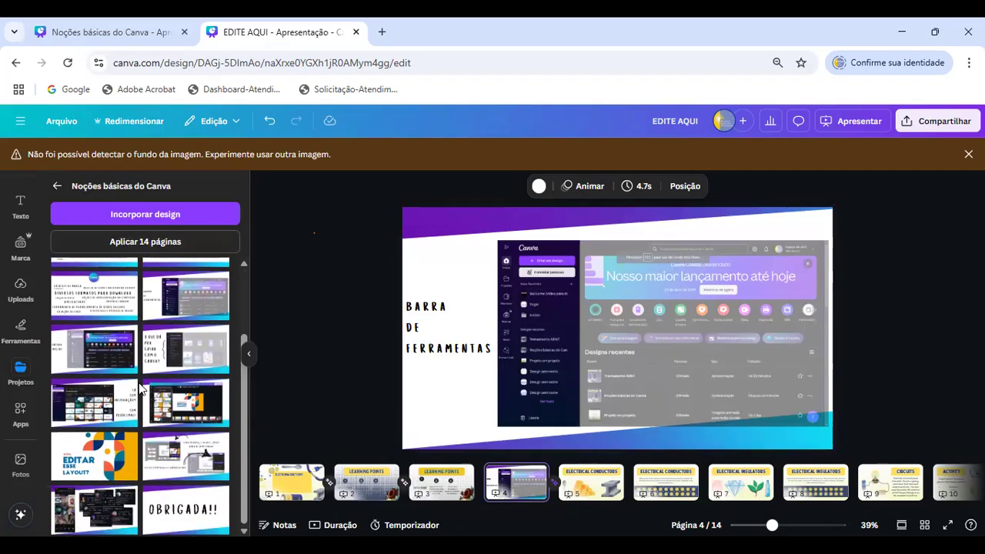
scroll(142, 387, up, 3)
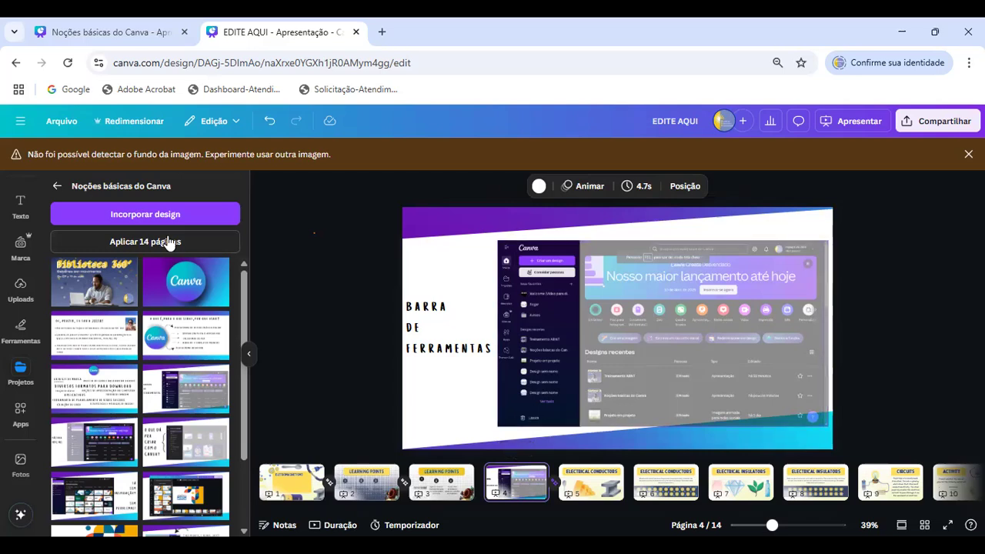
click(58, 187)
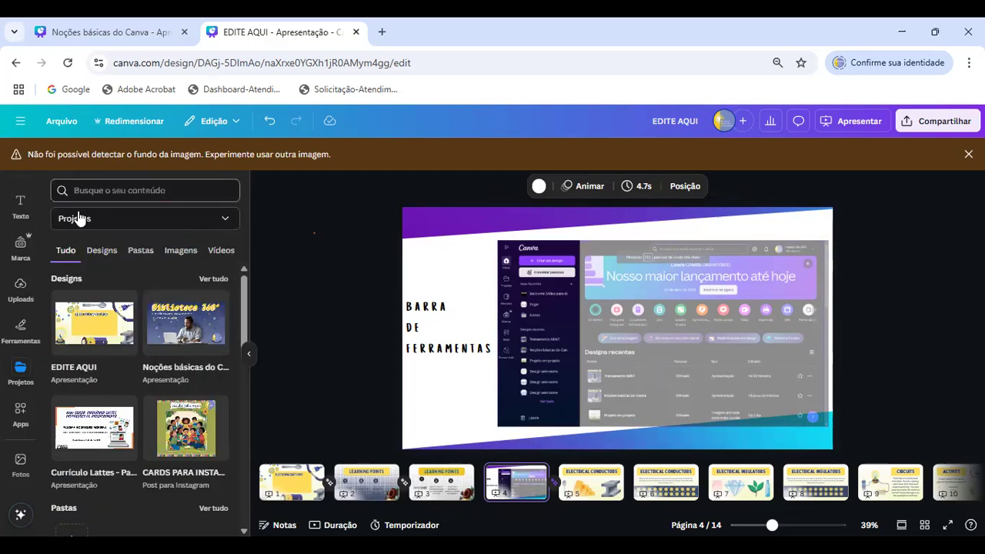
click(102, 250)
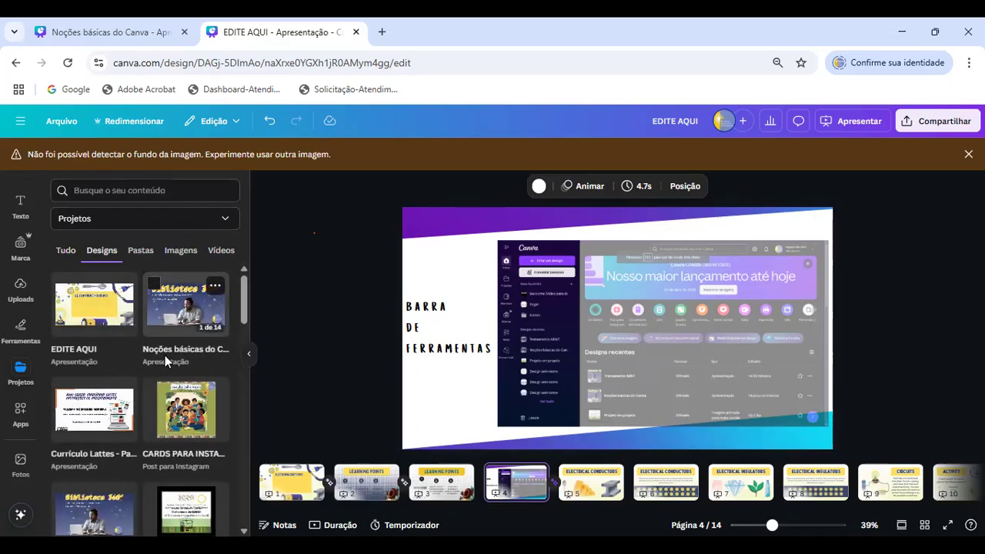
scroll(162, 358, down, 3)
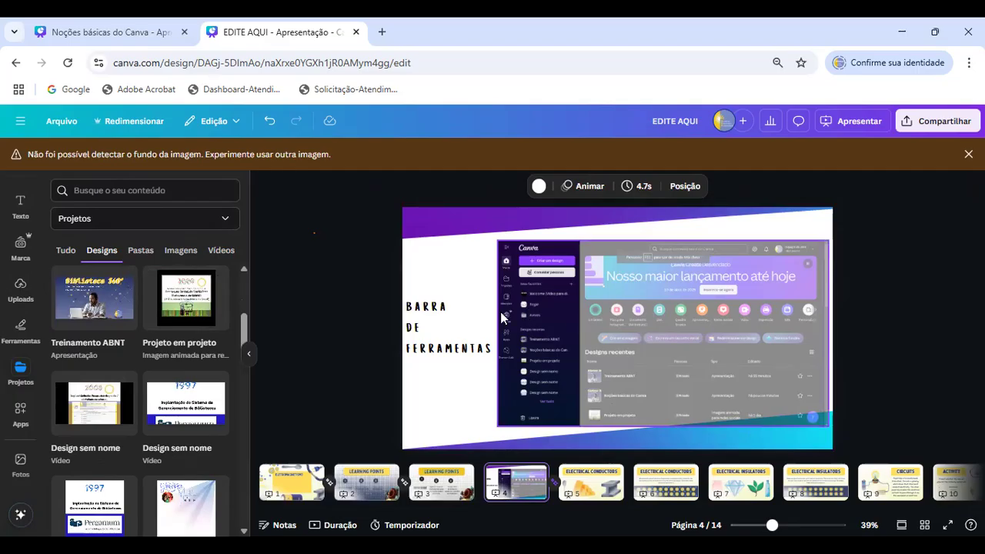
- Go to page 3 and browse the featured and trending Canva apps
click(422, 497)
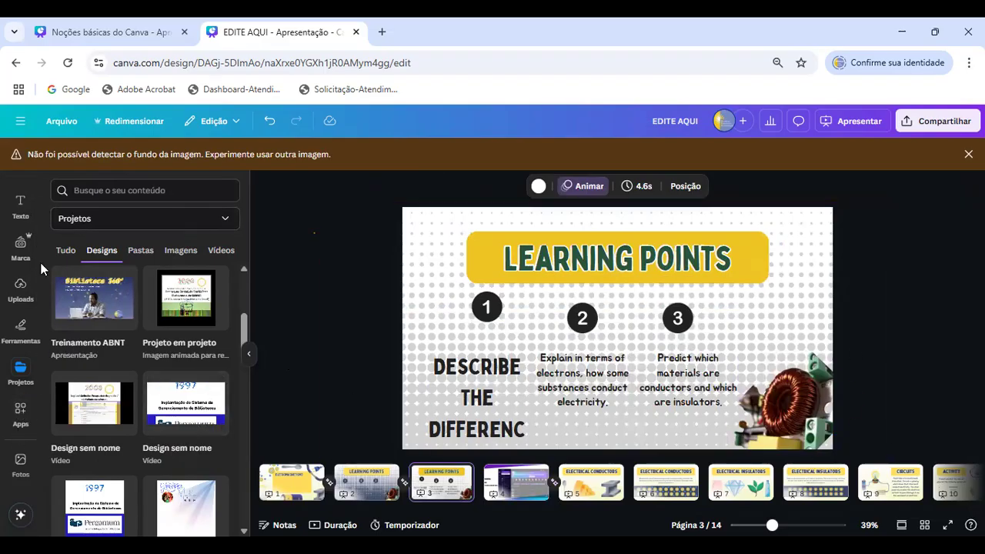
scroll(23, 323, down, 2)
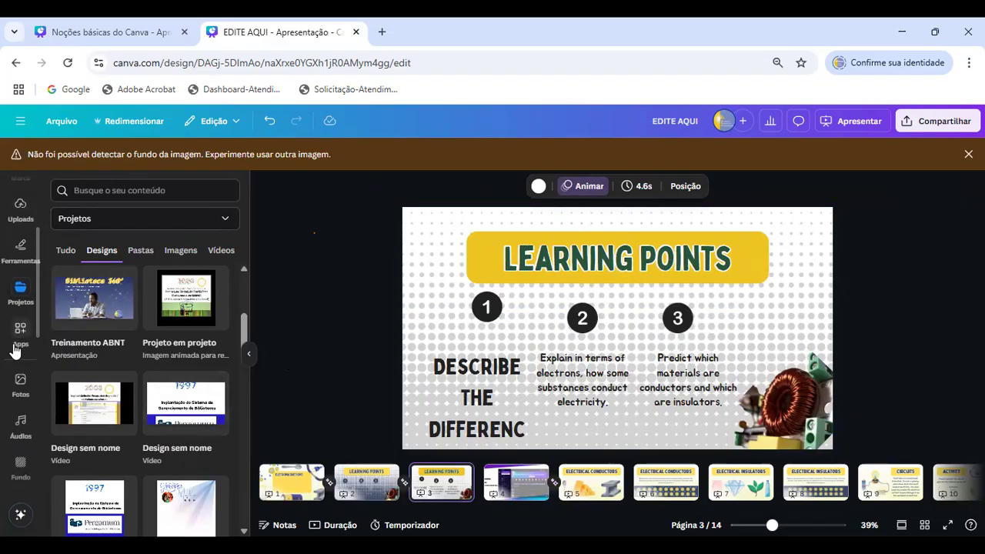
click(19, 335)
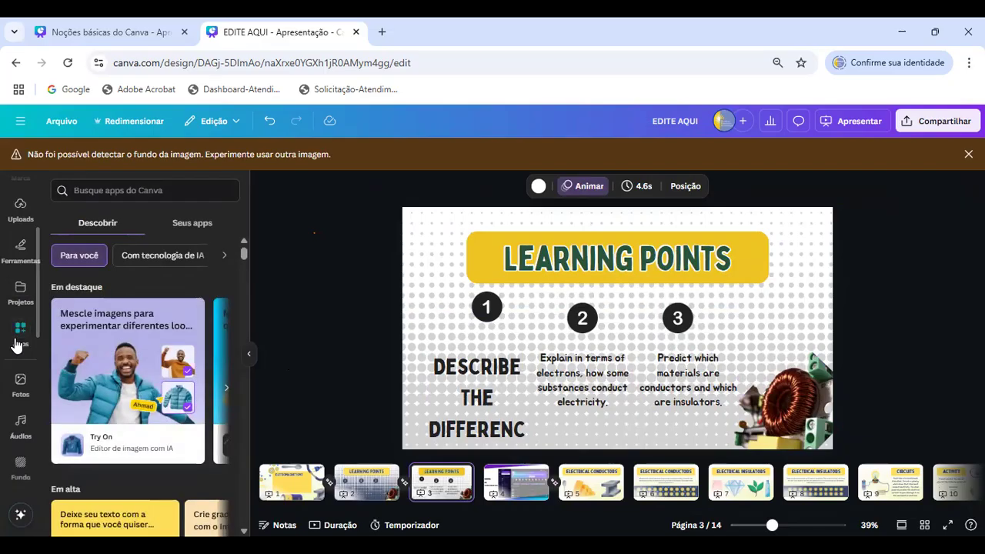
scroll(154, 266, down, 1)
scroll(139, 299, up, 1)
scroll(141, 300, down, 1)
scroll(141, 301, up, 1)
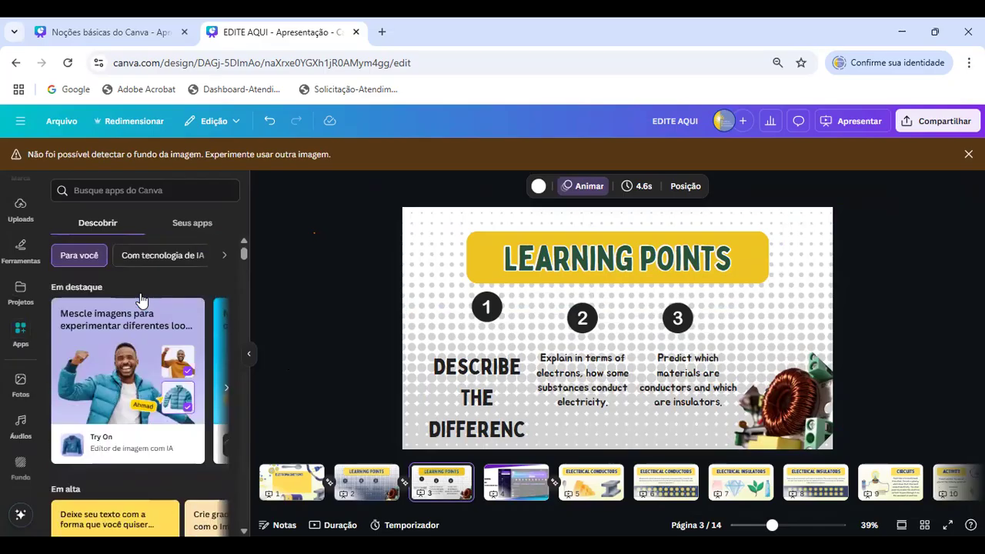
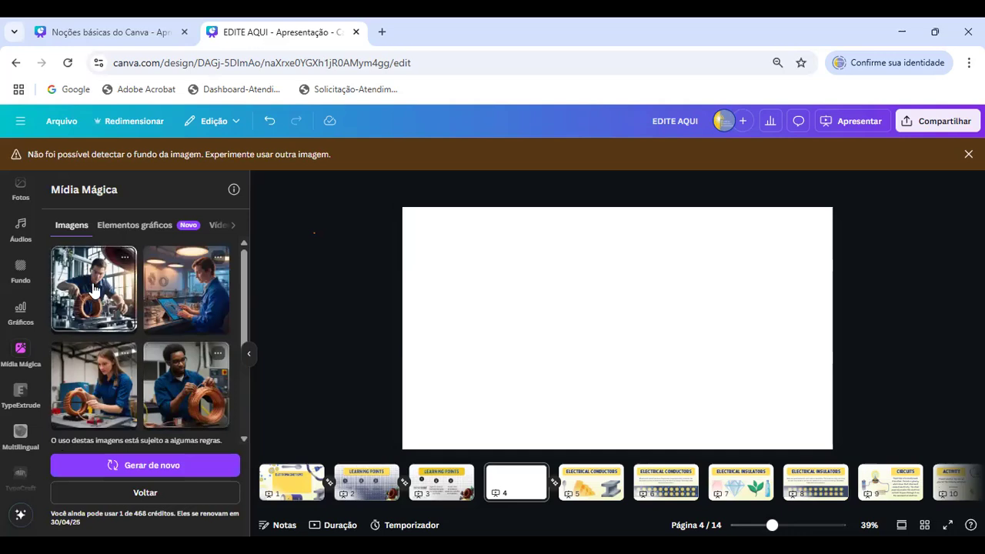
- Add the four generated engineer photos to blank page 4, arranging two along the upper edge and two along the lower edge
click(92, 290)
drag(620, 322, 479, 268)
click(202, 298)
drag(638, 347, 774, 294)
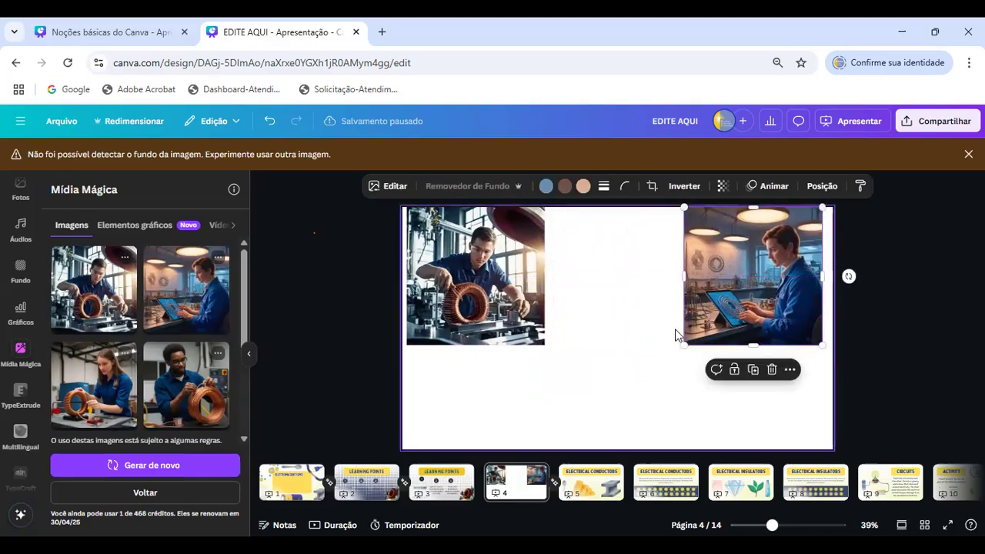
click(92, 385)
drag(613, 330, 496, 384)
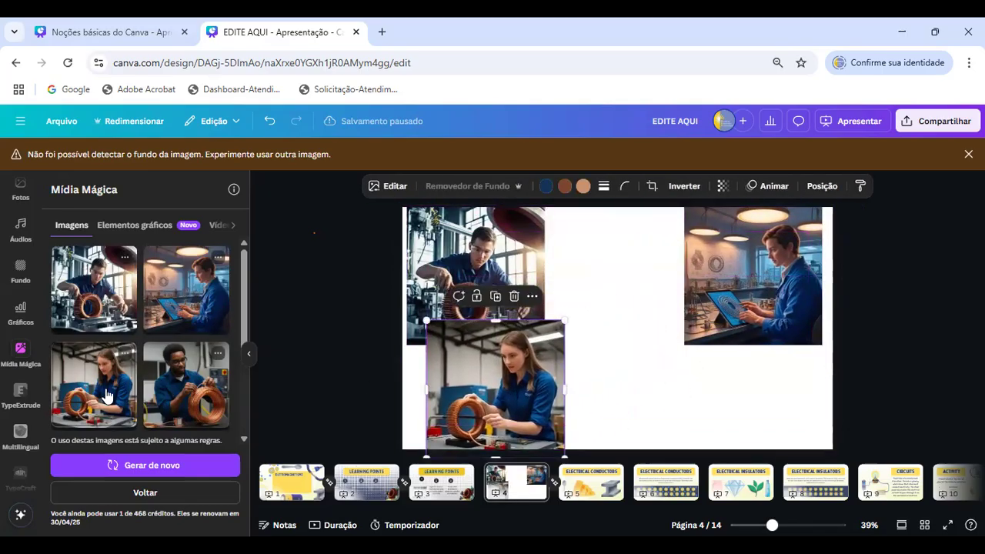
click(185, 385)
drag(657, 352, 709, 404)
drag(577, 385, 611, 376)
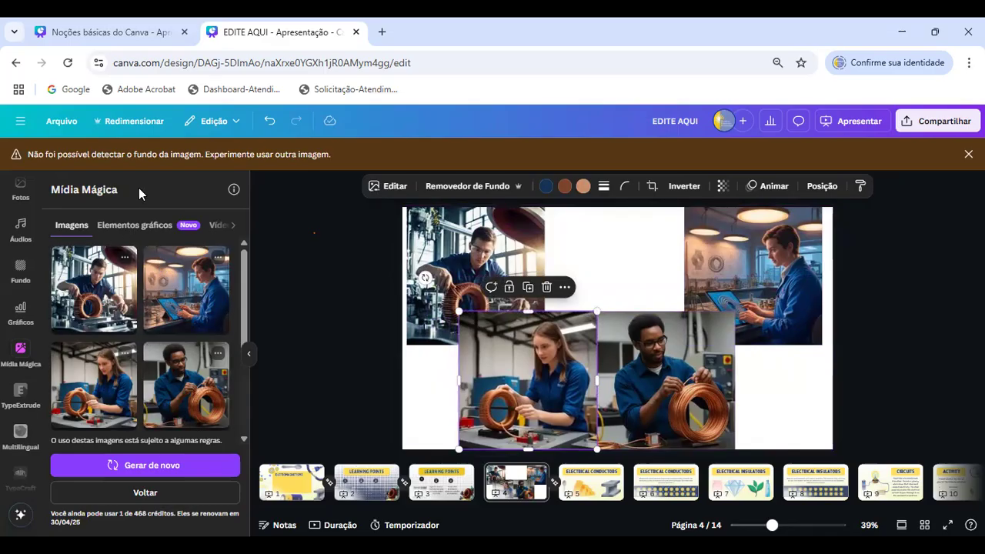
- Generate graphic elements in Mídia Mágica from the description "engenheiro trabalhando com uma bobina"
click(120, 231)
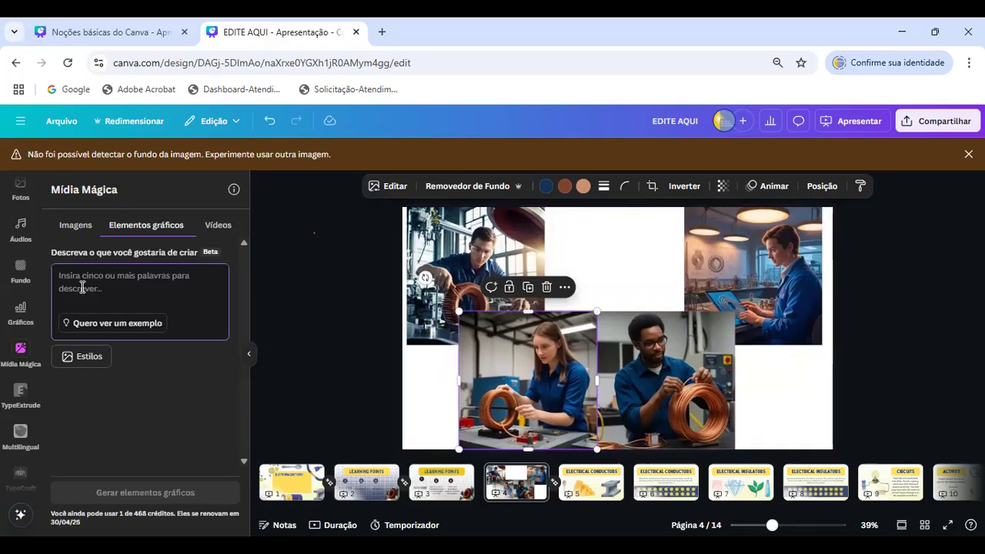
text(engenheiro trabalhando)
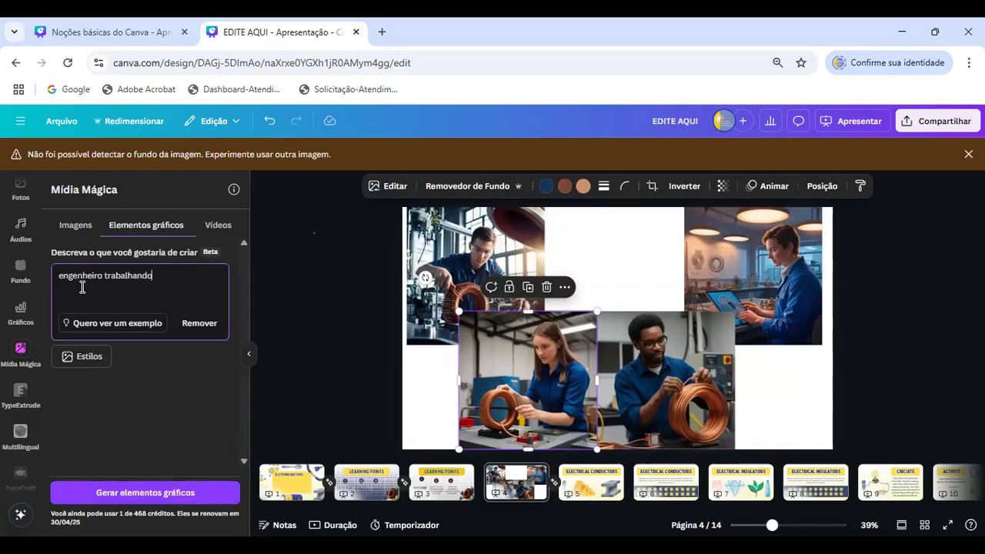
text( com uma bobina)
key(Return)
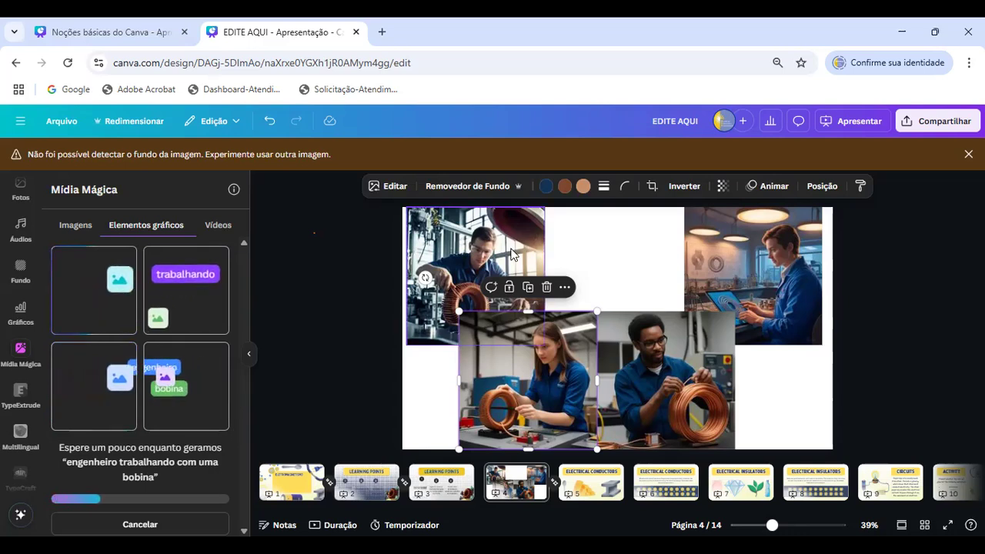
- Spread the two lower photos apart and place the generated graphic of the man at the round machine, enlarged, in the page's centre
drag(531, 379, 475, 378)
drag(653, 399, 759, 392)
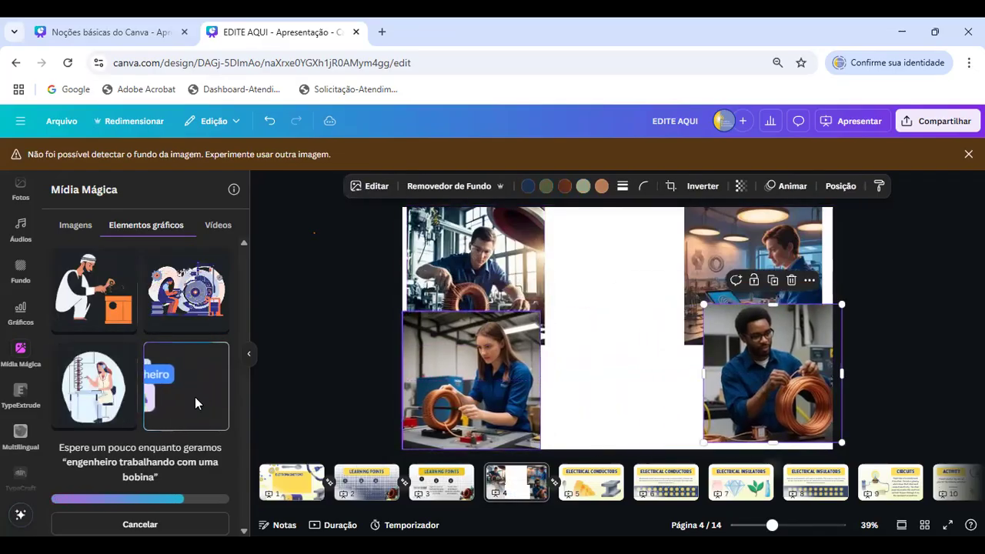
click(183, 283)
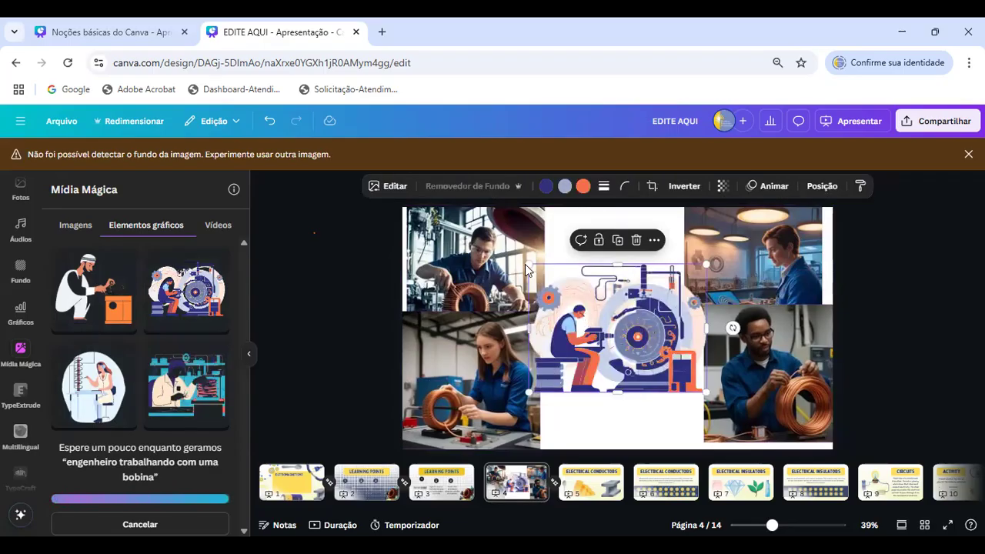
drag(528, 264, 473, 222)
drag(621, 342, 640, 325)
- Delete the four engineer photos from page 4, keeping the machine graphic
click(849, 275)
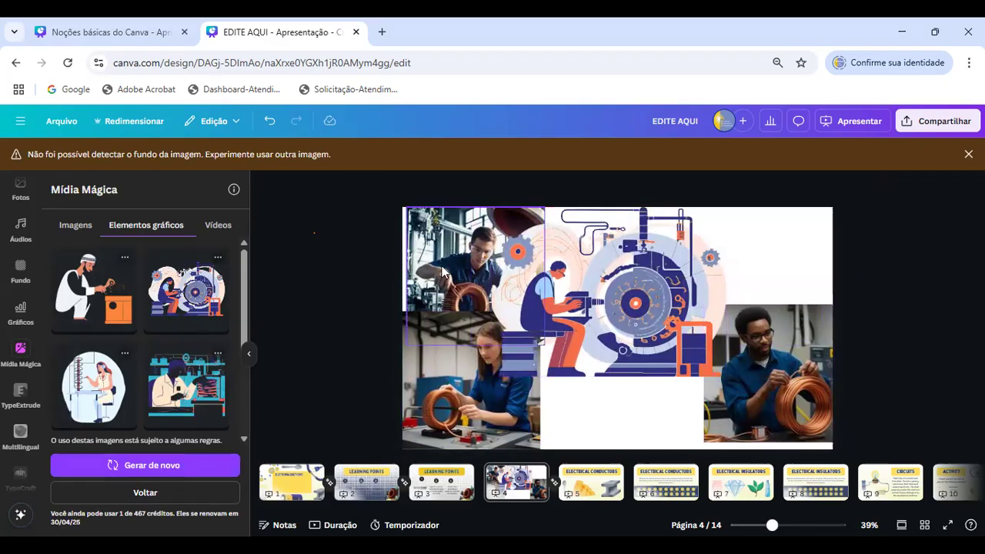
click(443, 273)
key(Delete)
click(476, 368)
key(Delete)
click(792, 354)
key(Delete)
- Shift the machine graphic toward the page's left side and add the generated graphics of the seated woman and the man with teal shelves
drag(597, 321, 528, 318)
click(174, 378)
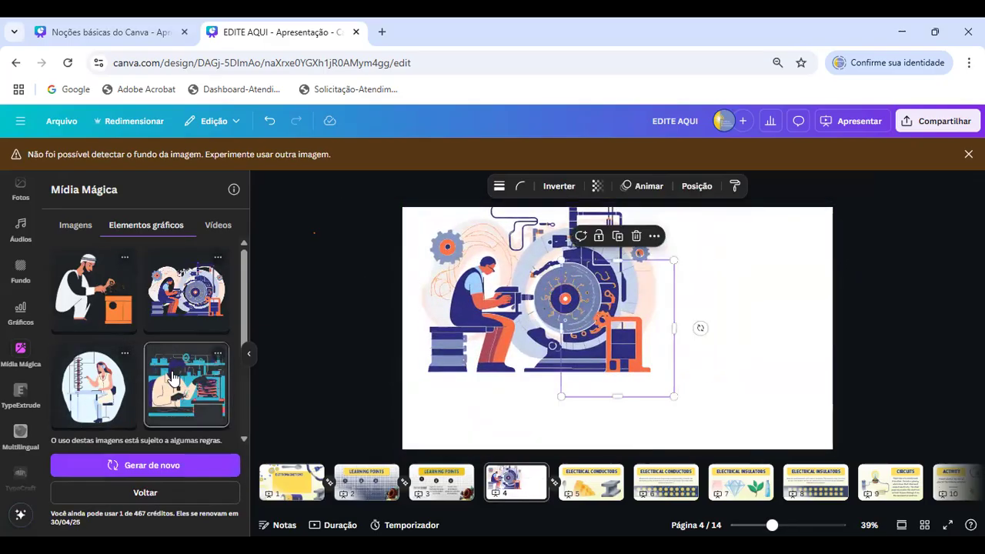
click(172, 377)
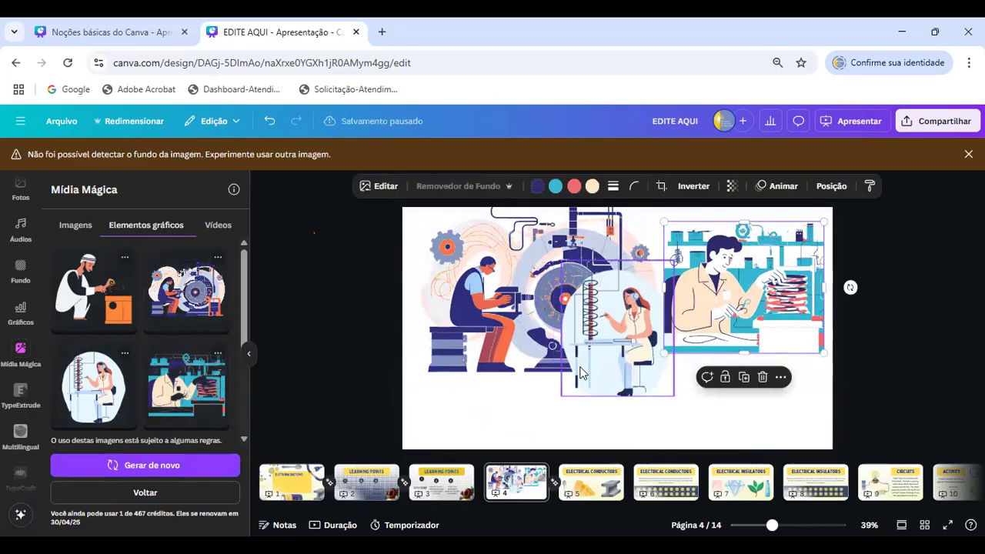
- Generate a new set of graphics from the same description and move the seated woman graphic to the page's lower-left corner
click(155, 467)
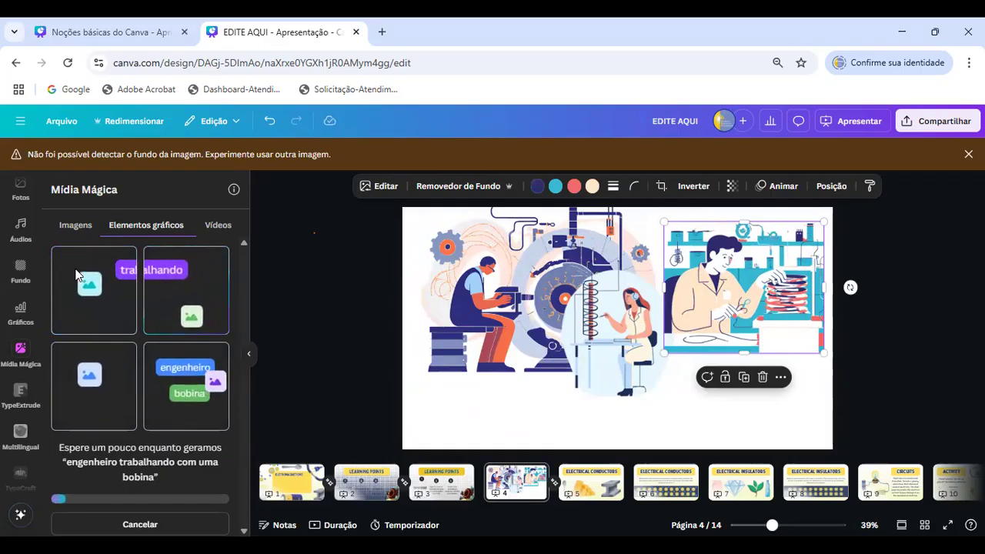
drag(614, 320, 468, 381)
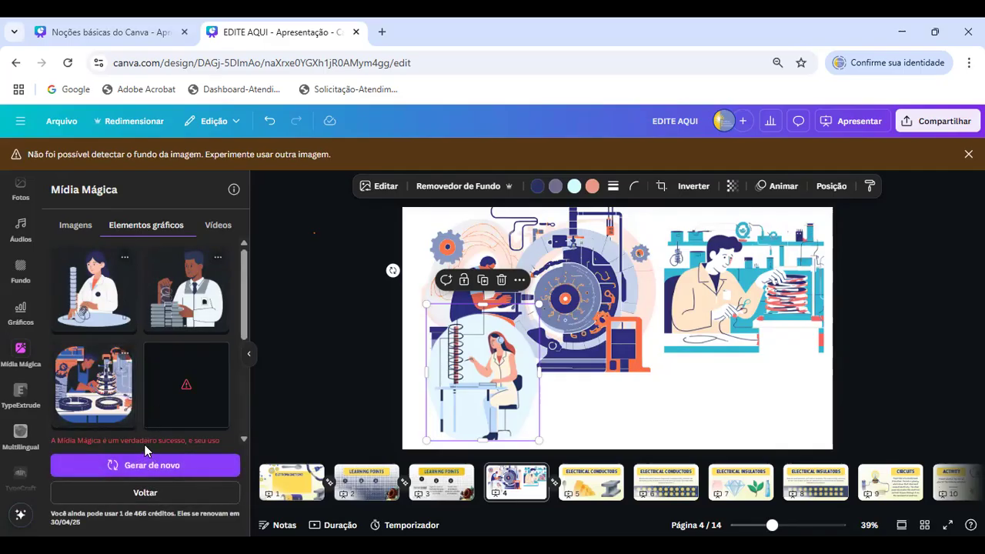
click(243, 440)
click(243, 440)
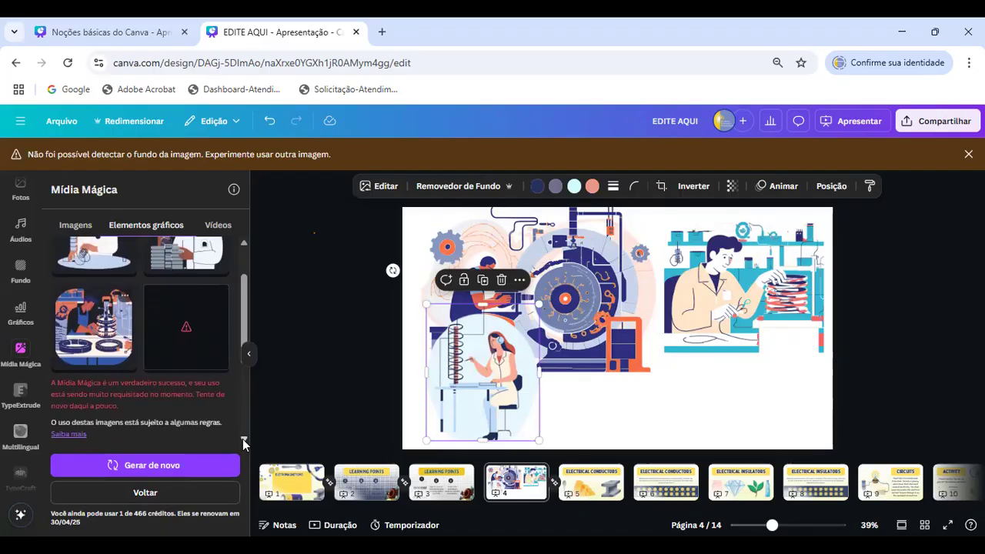
scroll(192, 345, up, 2)
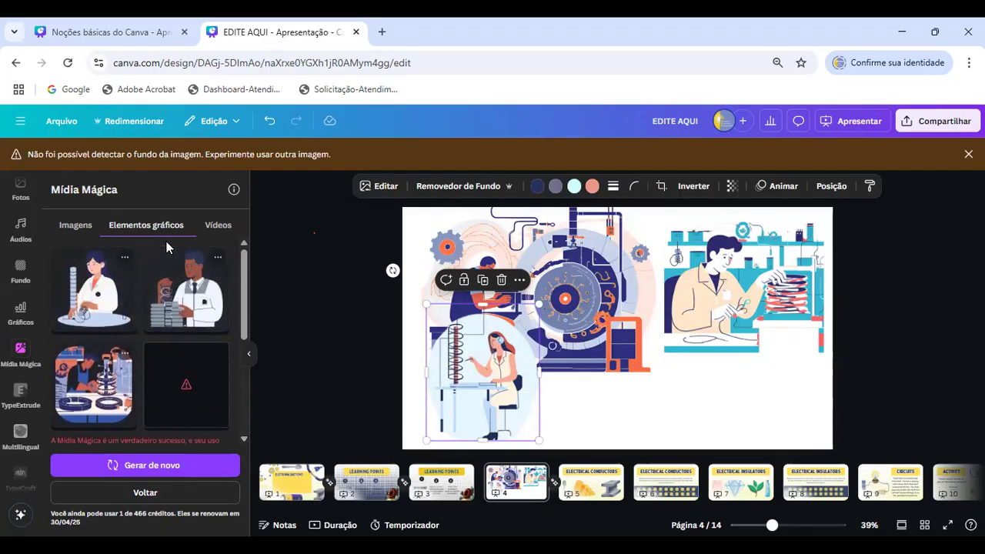
- Generate a video in Mídia Mágica from the description "engenheiro trabalhando com uma bobina"
click(219, 226)
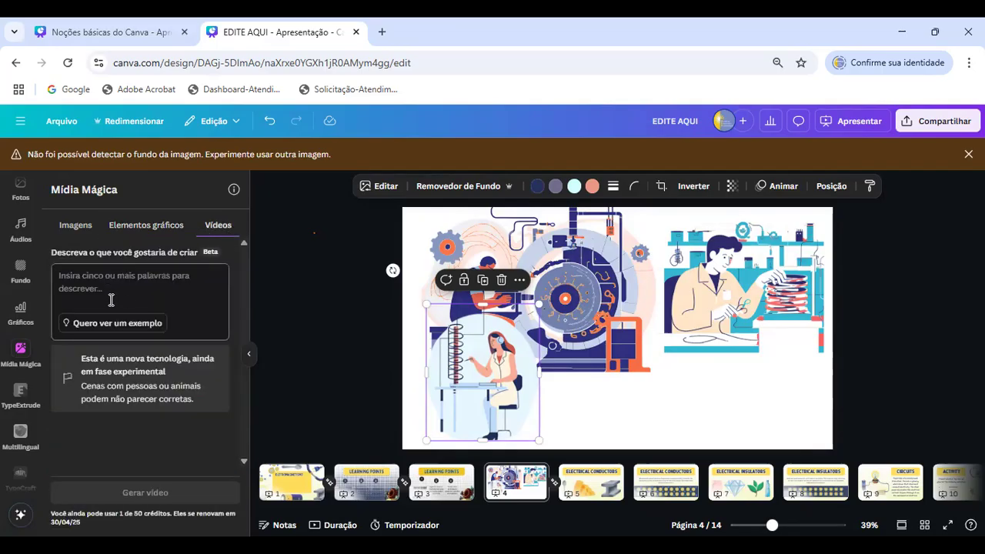
text(engenheiro trabalhando com u)
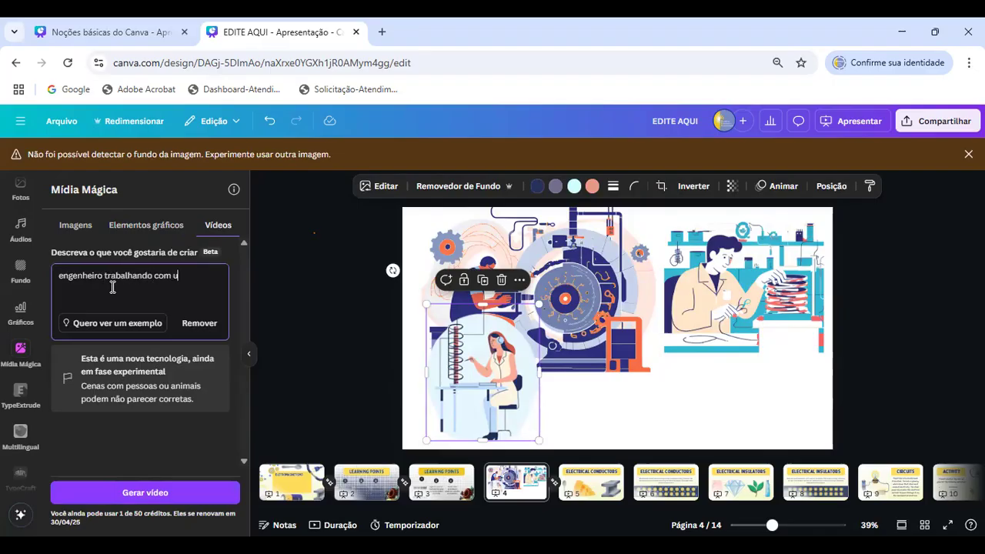
text(ma bobina)
key(Return)
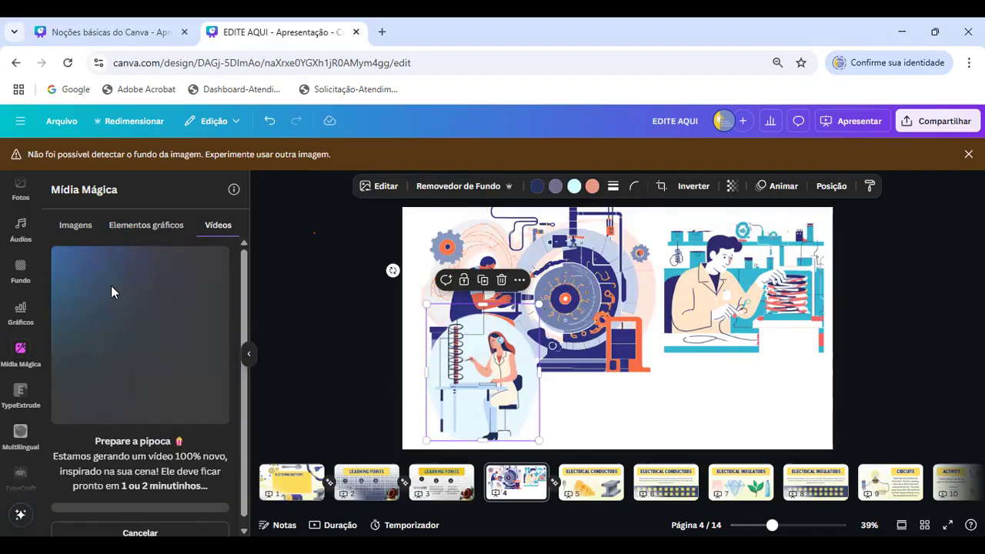
- Delete the machine, seated woman and teal-shelf graphics from page 4
click(586, 295)
key(Delete)
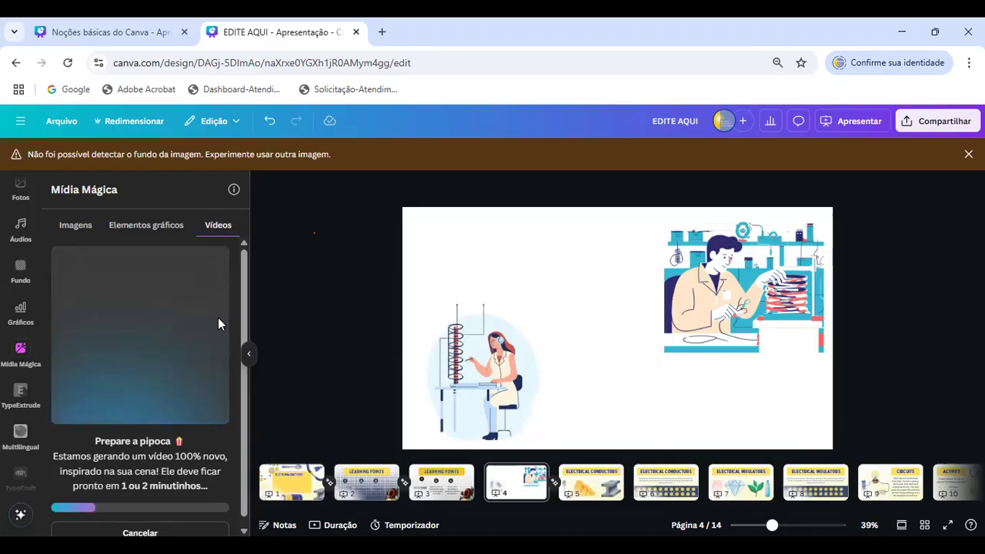
click(504, 356)
key(Delete)
click(732, 300)
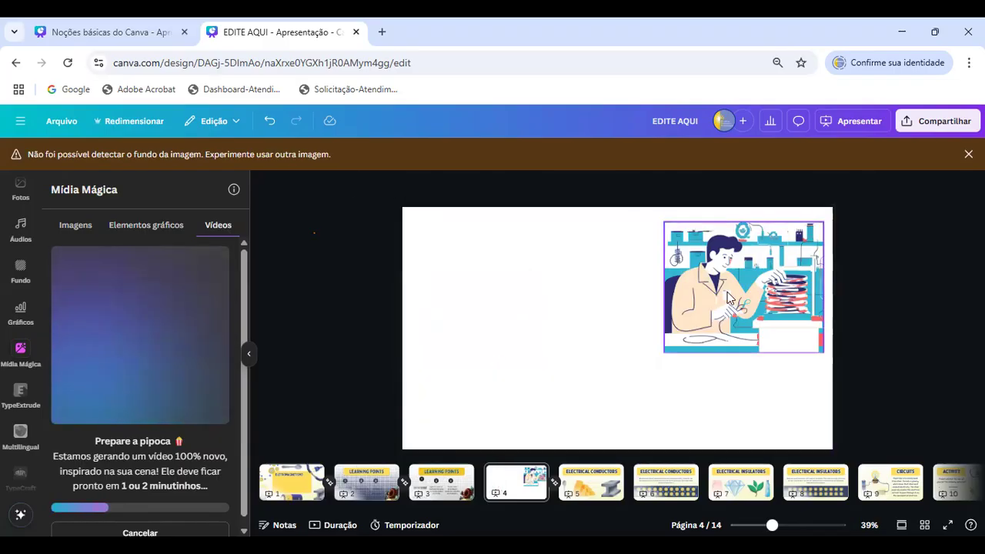
key(Delete)
- Add the generated video to page 4 and play it
scroll(152, 326, down, 1)
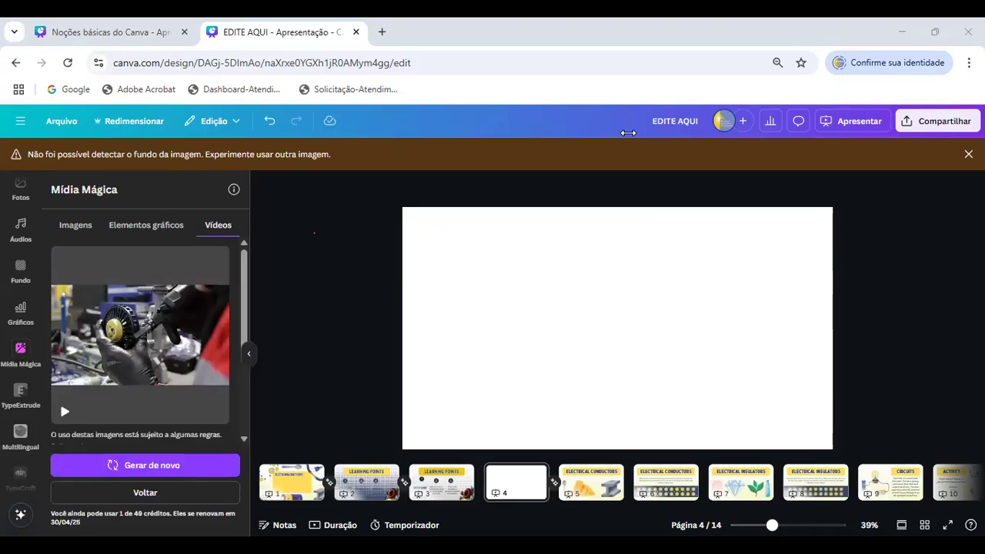
click(148, 355)
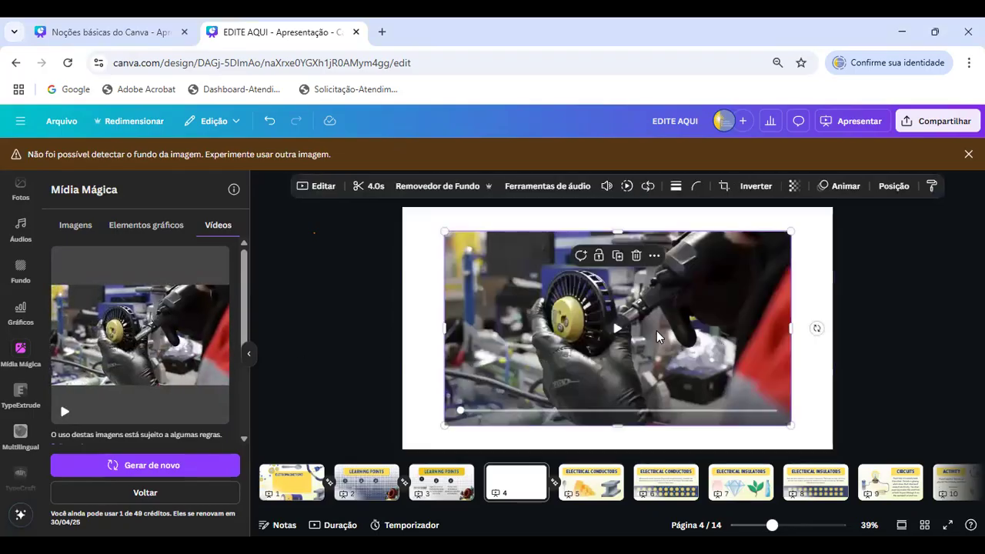
click(609, 332)
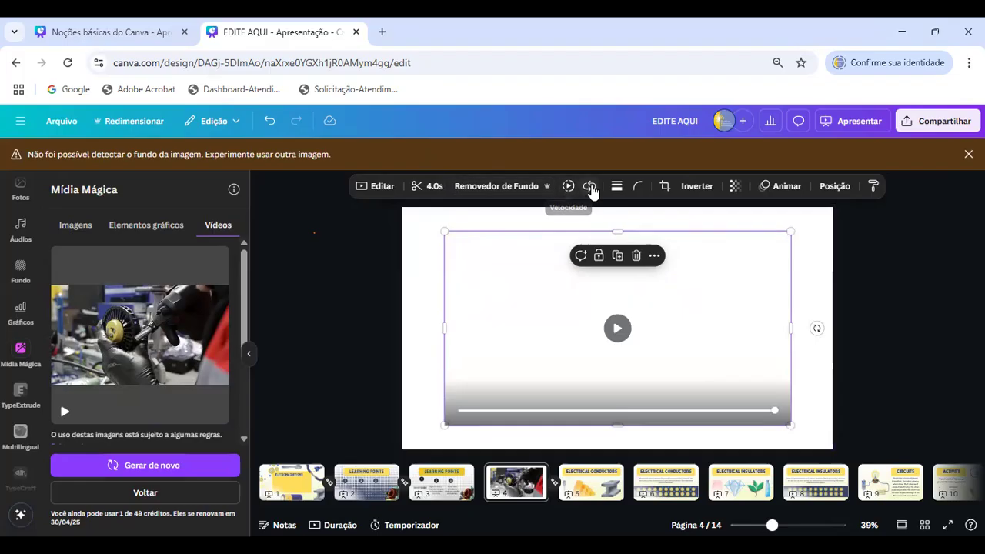
- Turn on "Reproduzir em loop" for the video on page 4
click(591, 188)
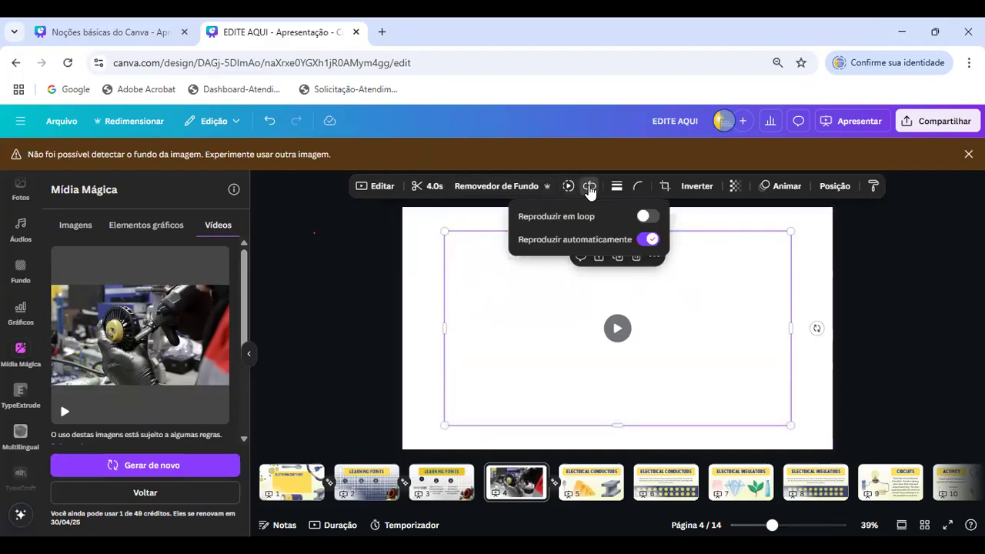
click(648, 218)
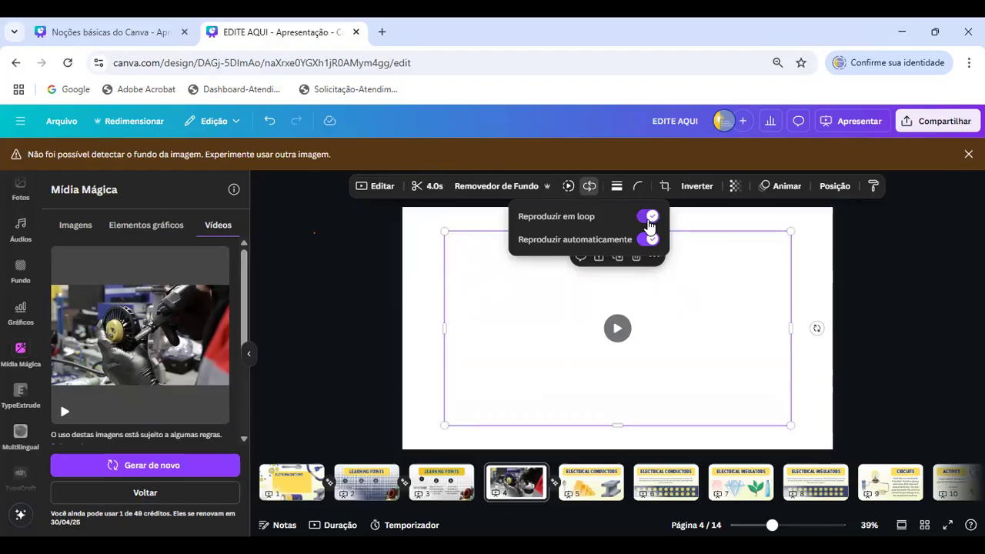
click(354, 247)
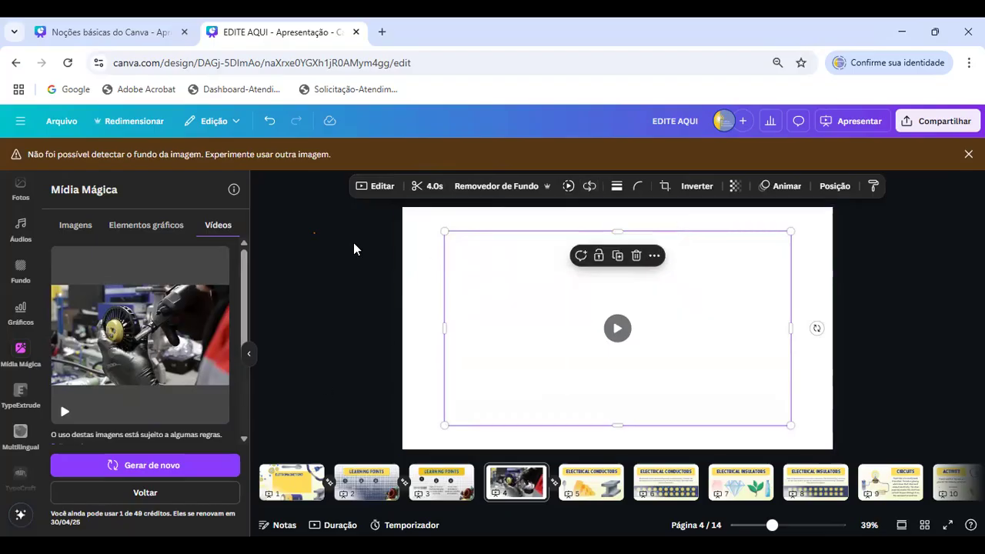
- Open the TypeCraft app, look over its options and set its text to "bobina"
scroll(13, 331, down, 2)
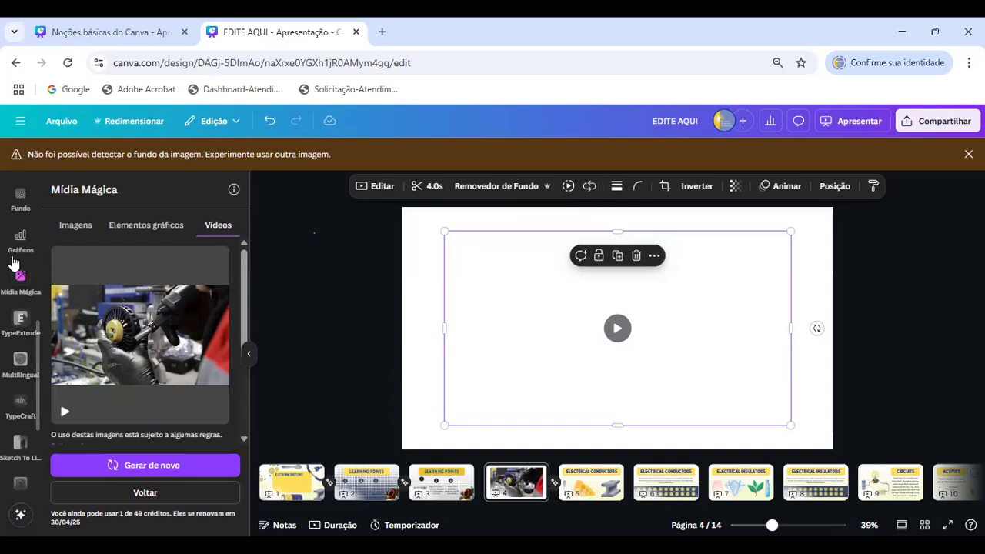
scroll(19, 323, down, 2)
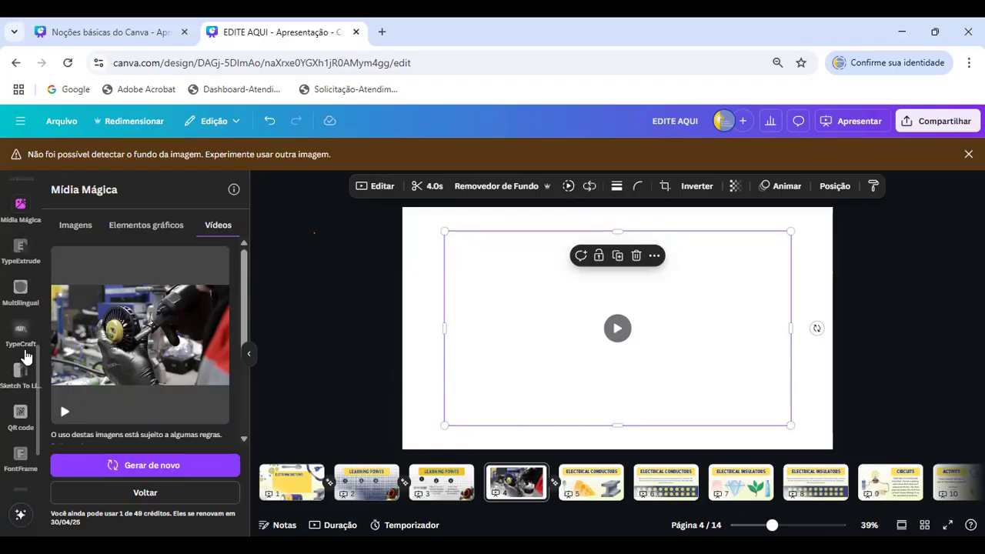
click(14, 341)
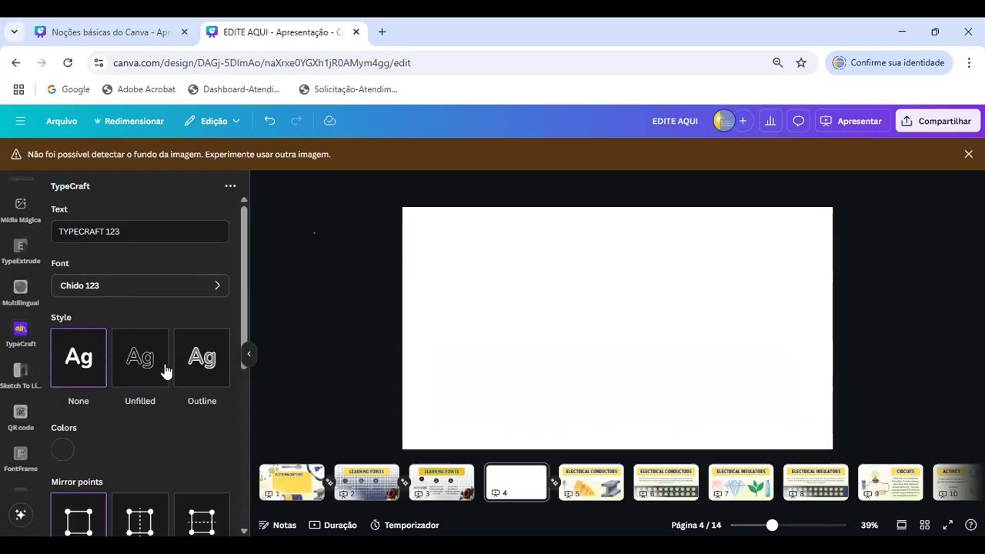
scroll(165, 377, down, 5)
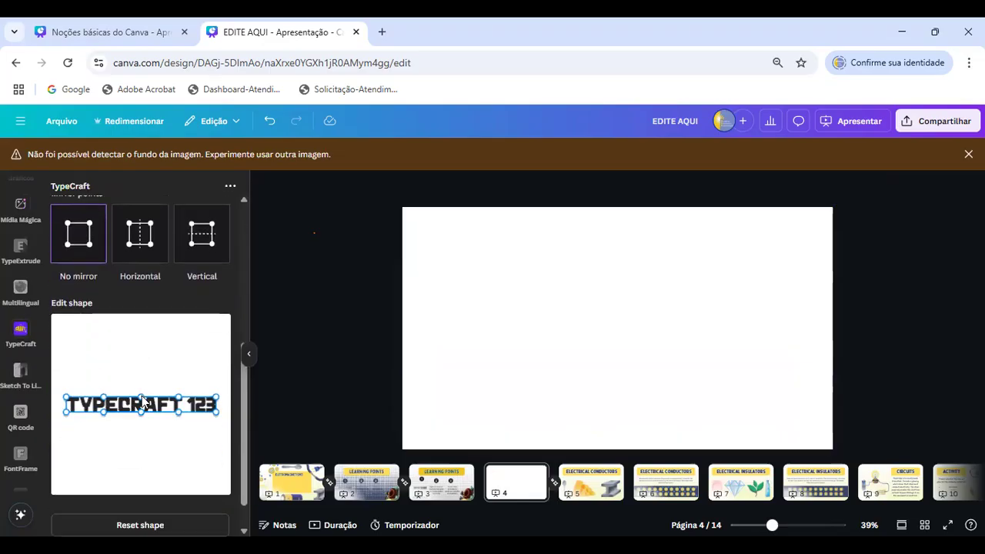
scroll(108, 346, up, 5)
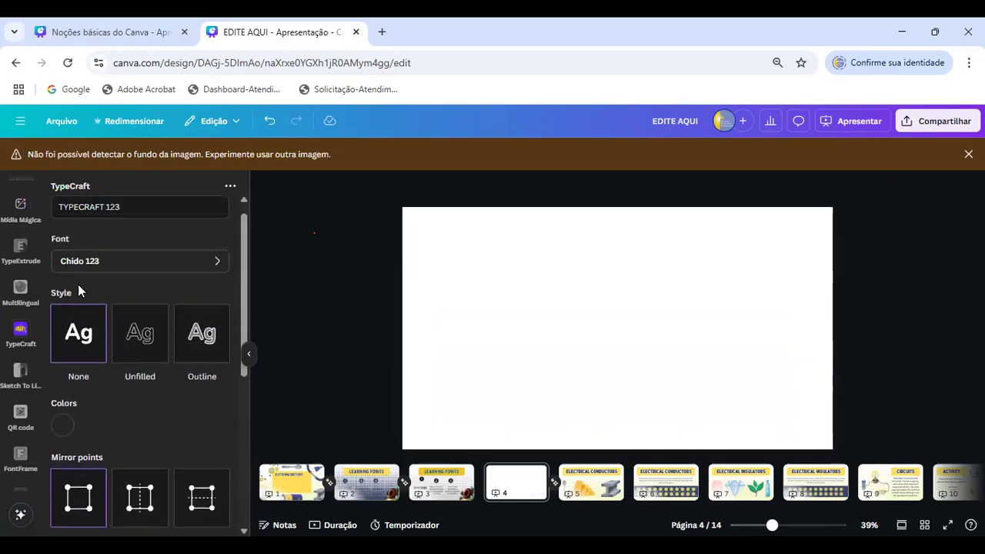
triple_click(89, 230)
text(bobi)
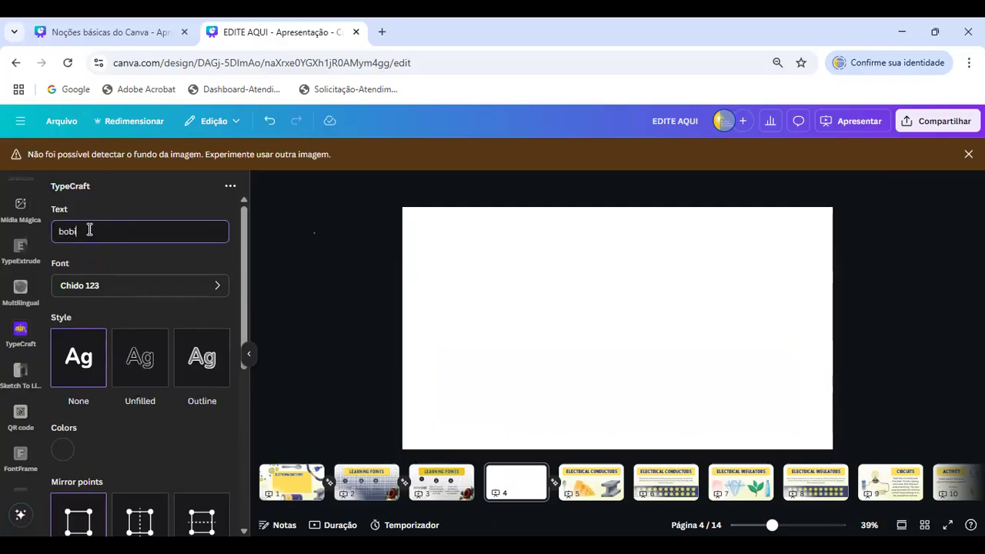
text(na)
- Warp the "bobina" text into a tall, rounded bulge and bend its lower right edge sharply inward toward the middle
scroll(152, 282, down, 5)
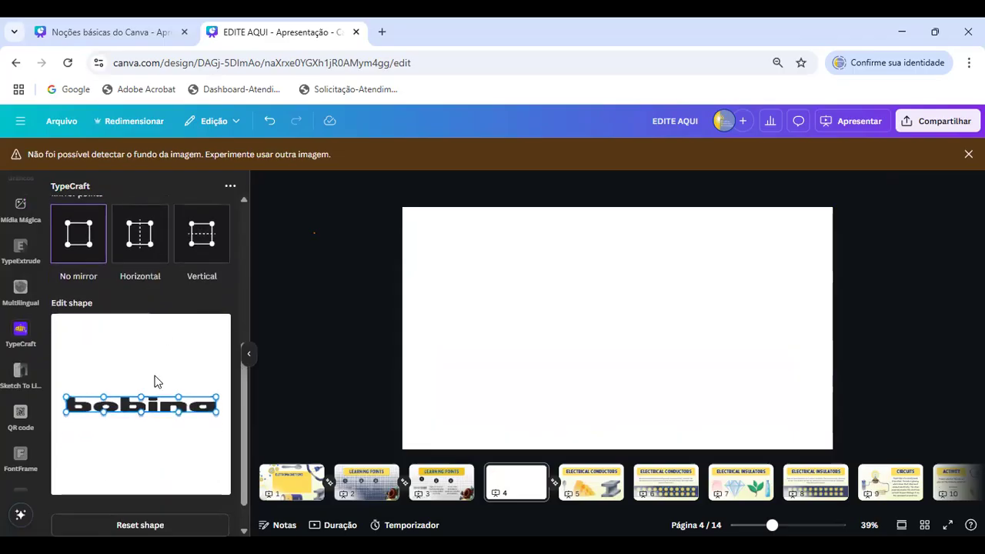
drag(143, 400, 141, 464)
drag(219, 401, 206, 429)
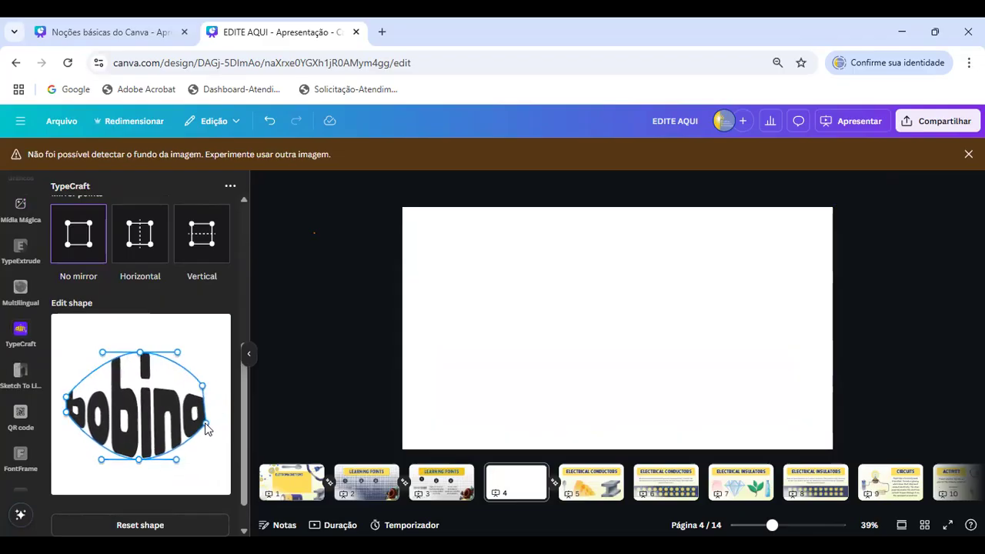
drag(203, 387, 199, 455)
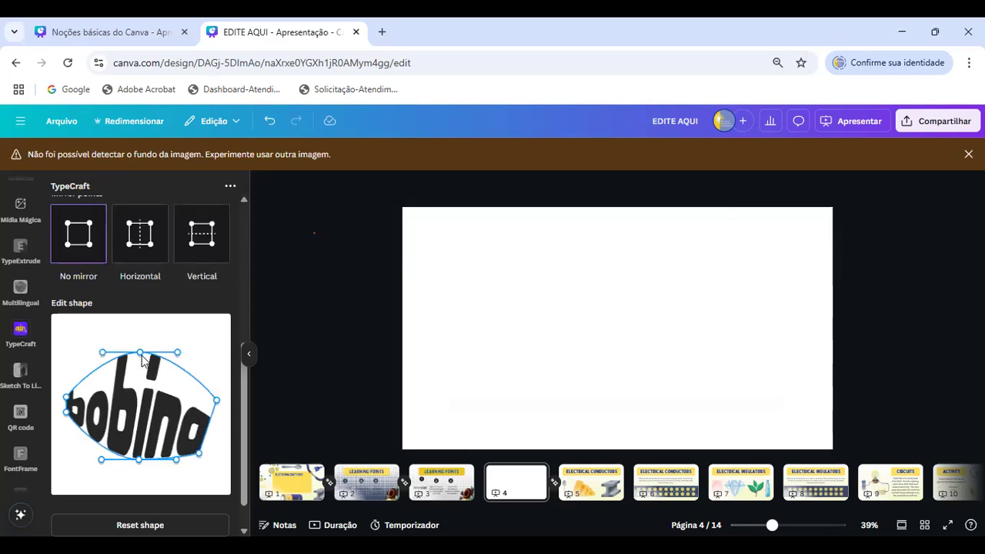
drag(139, 352, 141, 328)
drag(67, 413, 68, 434)
drag(140, 459, 144, 484)
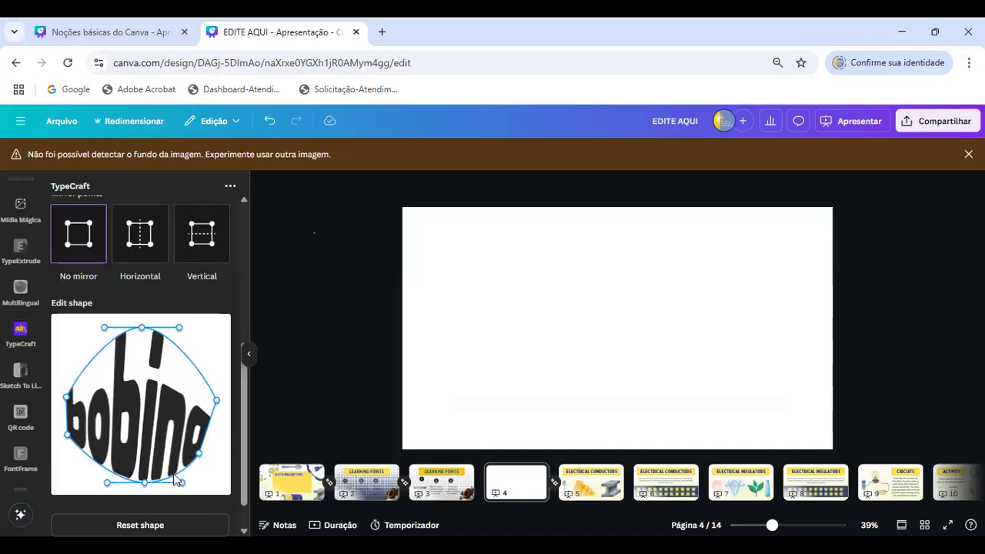
mouse_move(199, 454)
mouse_down()
mouse_move(209, 460)
mouse_move(211, 447)
mouse_up()
drag(219, 402, 221, 391)
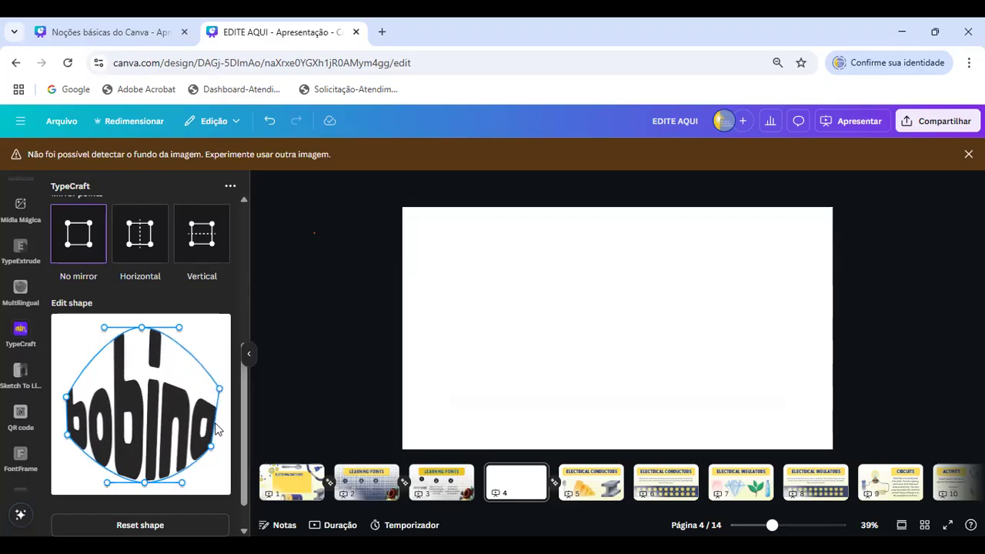
drag(181, 483, 154, 379)
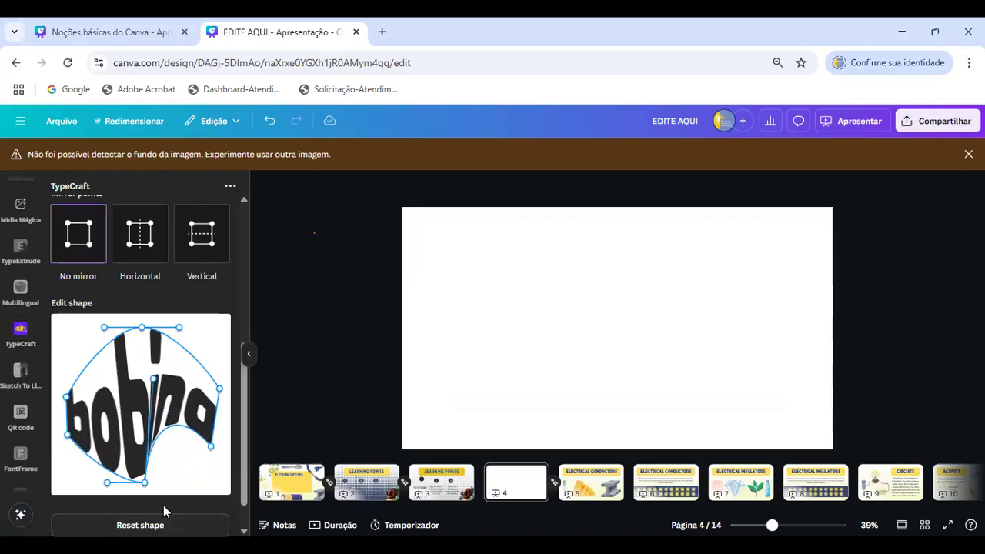
- Add the warped "bobina" text to page 4, enlarged to nearly the full page height, and delete it
scroll(214, 477, down, 1)
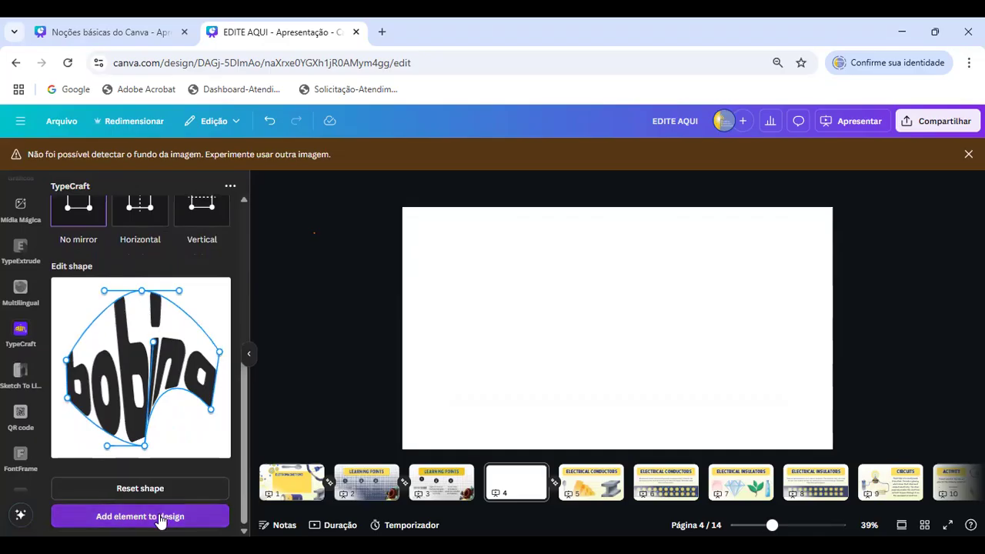
click(140, 517)
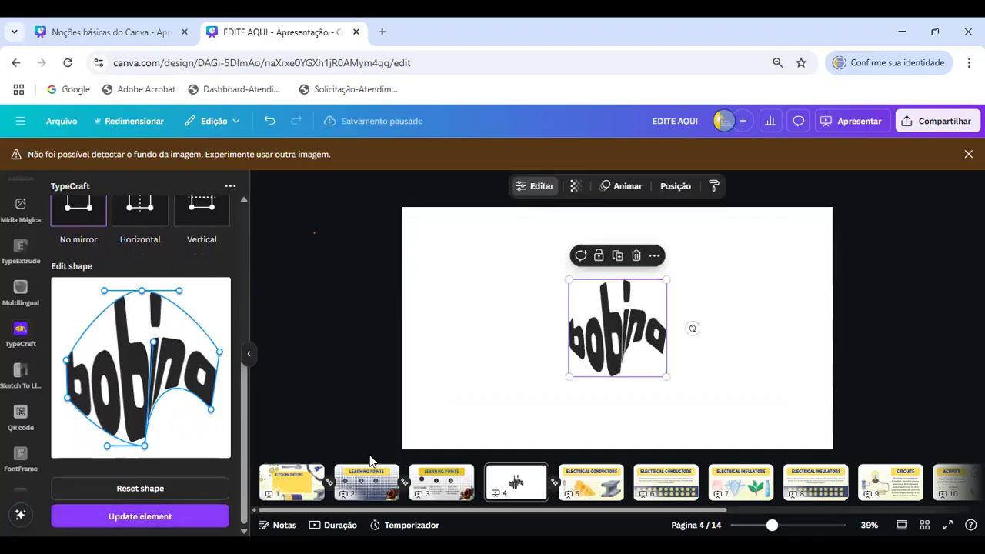
drag(569, 280, 505, 217)
drag(667, 377, 740, 451)
drag(615, 338, 559, 330)
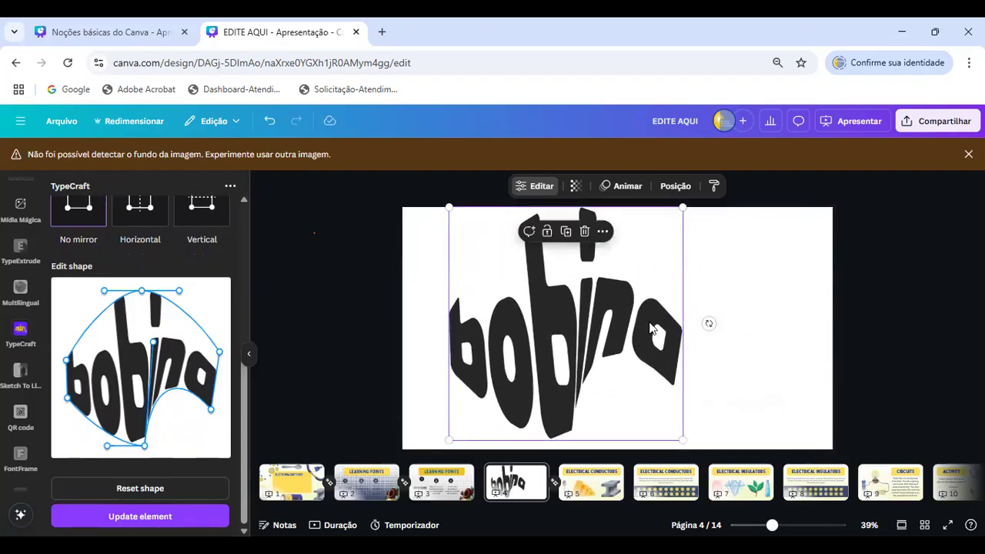
key(Delete)
- Warp the default "TYPECRAFT 123" text into two rounded lobes that dip at the upper middle and bulge along the lower edge
drag(104, 360, 100, 340)
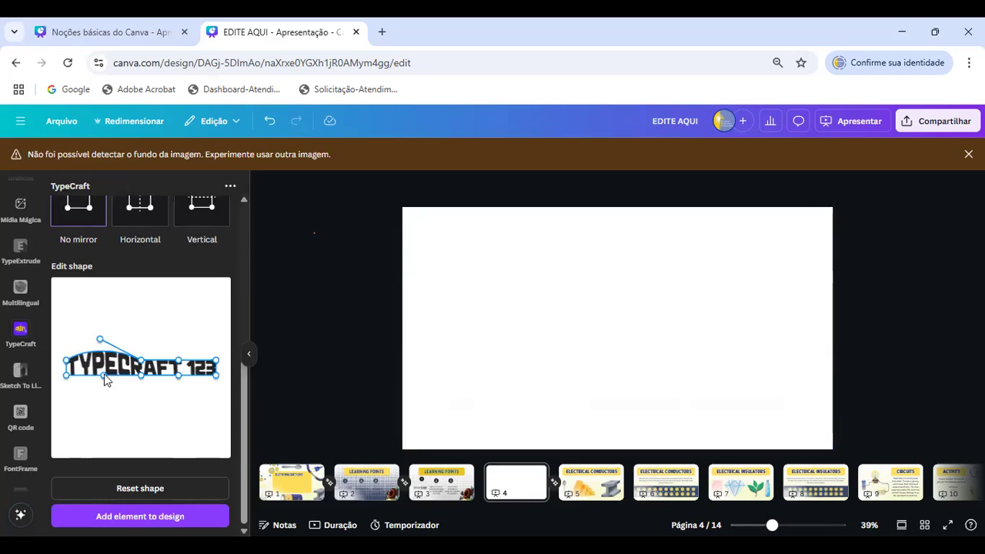
drag(146, 377, 168, 328)
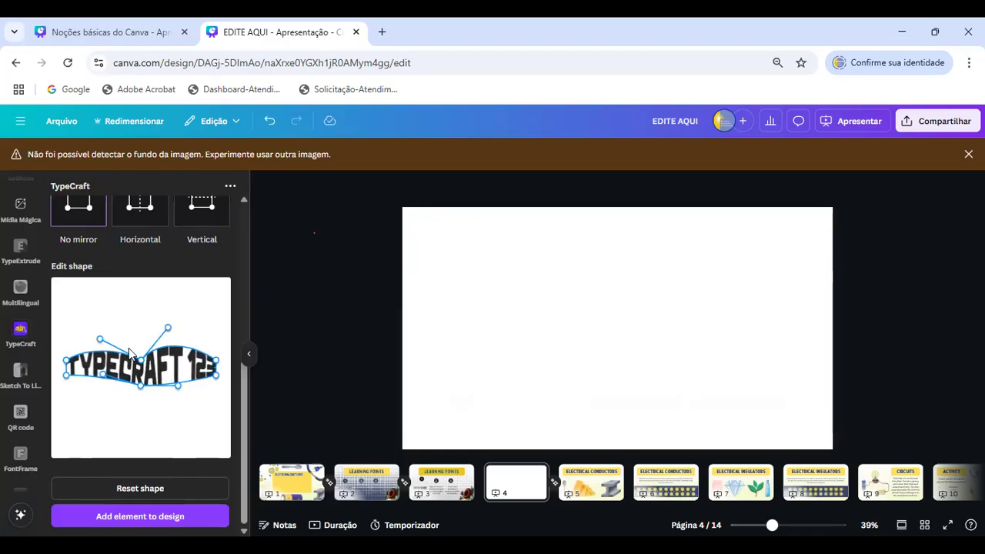
drag(103, 375, 180, 428)
drag(99, 339, 100, 326)
drag(66, 376, 66, 385)
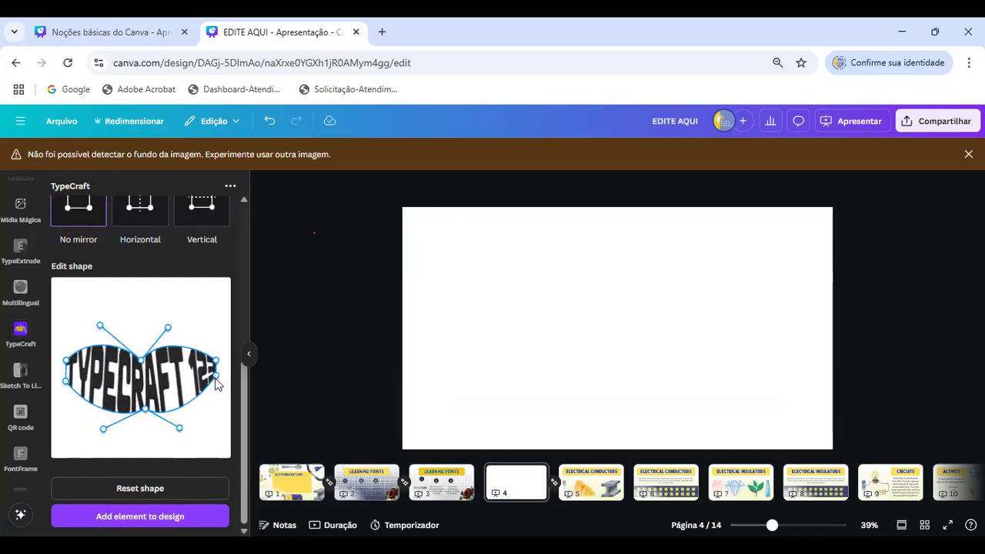
drag(215, 381, 214, 390)
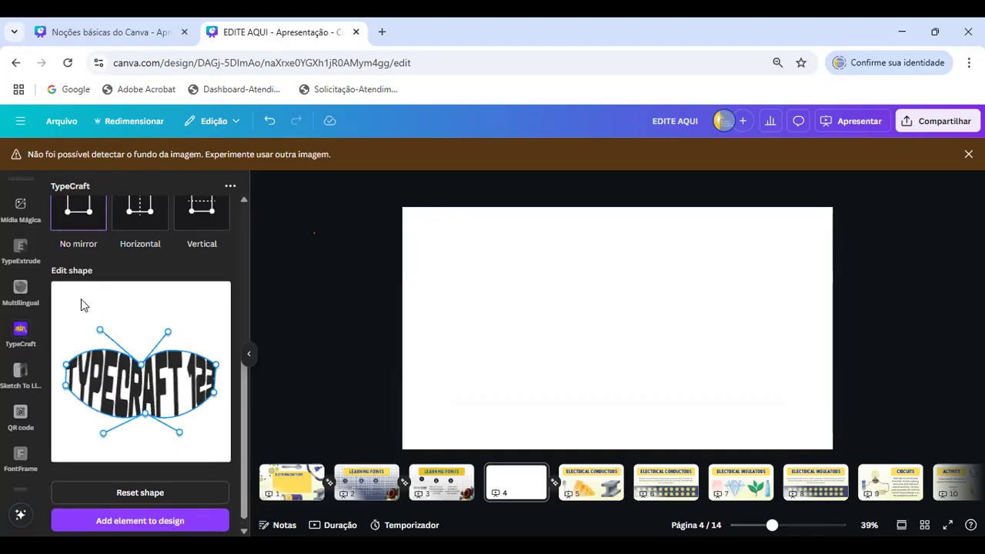
- Set the mirror points to Horizontal and replace the TypeCraft text with "canva"
scroll(83, 301, up, 2)
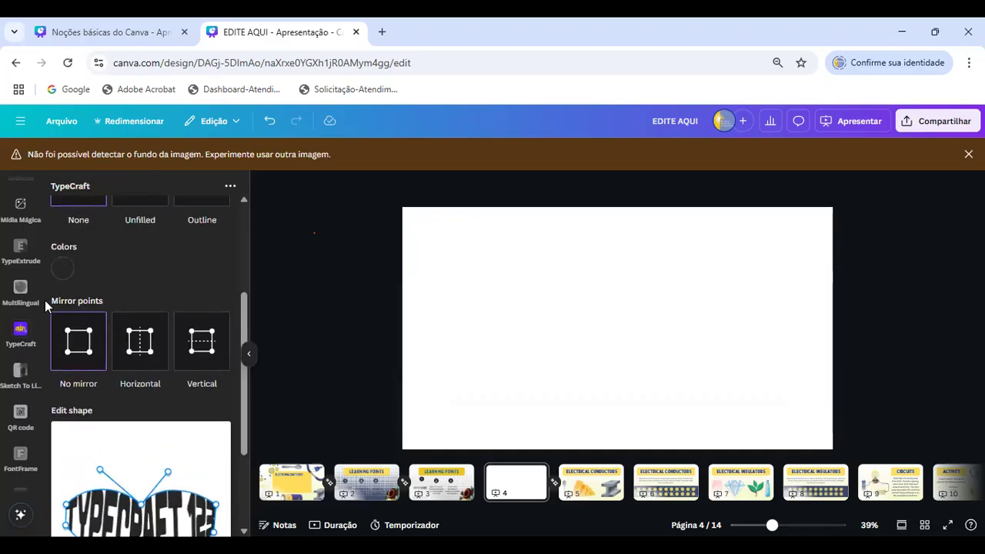
click(148, 351)
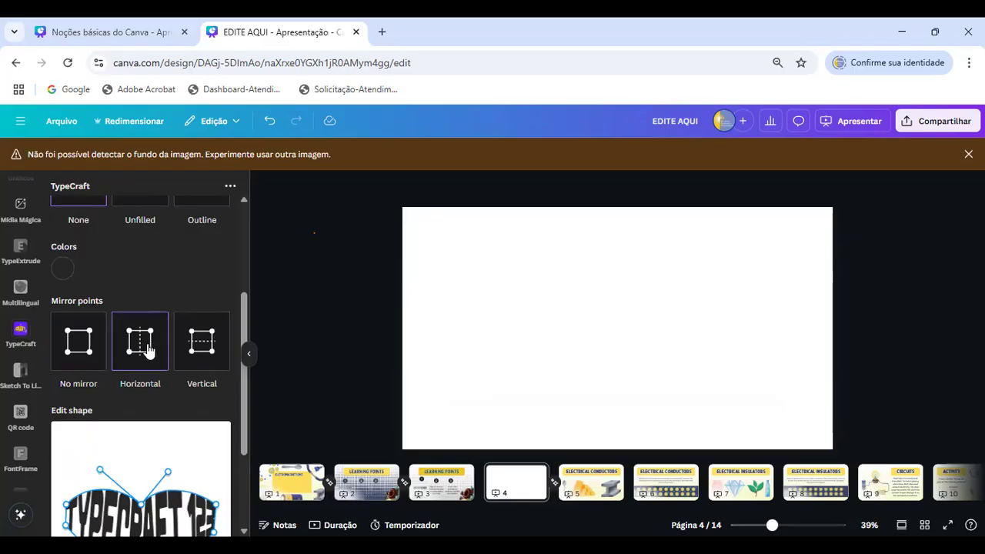
scroll(142, 346, down, 2)
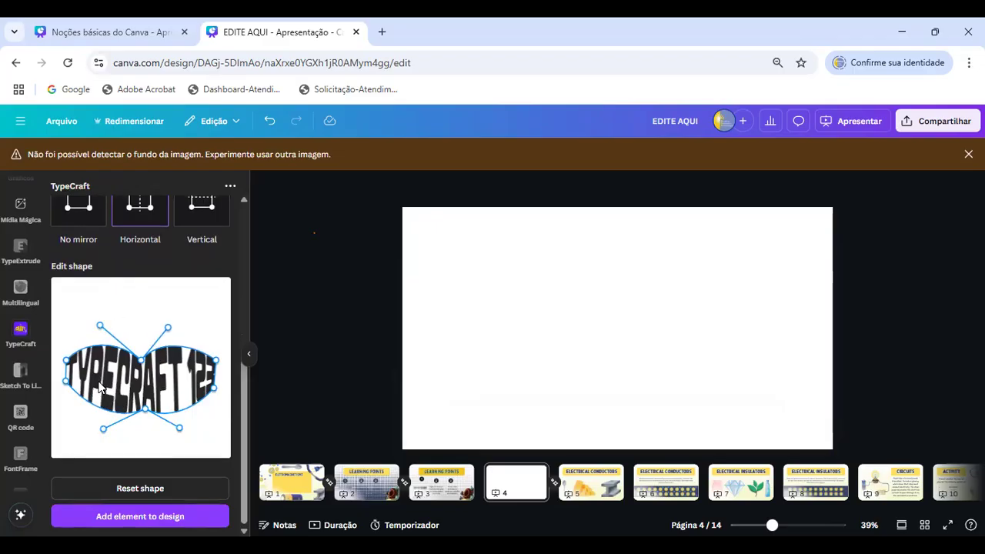
scroll(128, 297, up, 3)
double_click(92, 233)
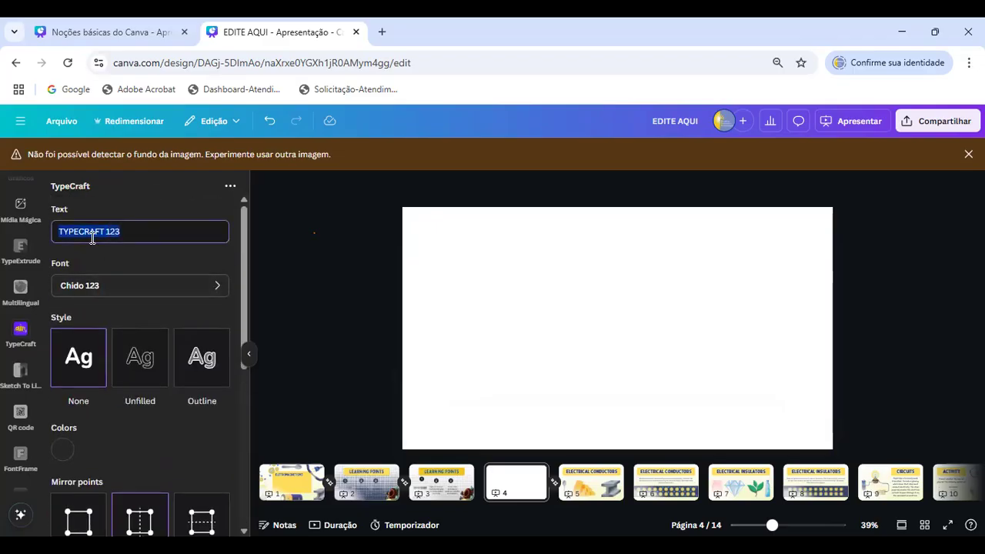
key(BackSpace)
text(anva)
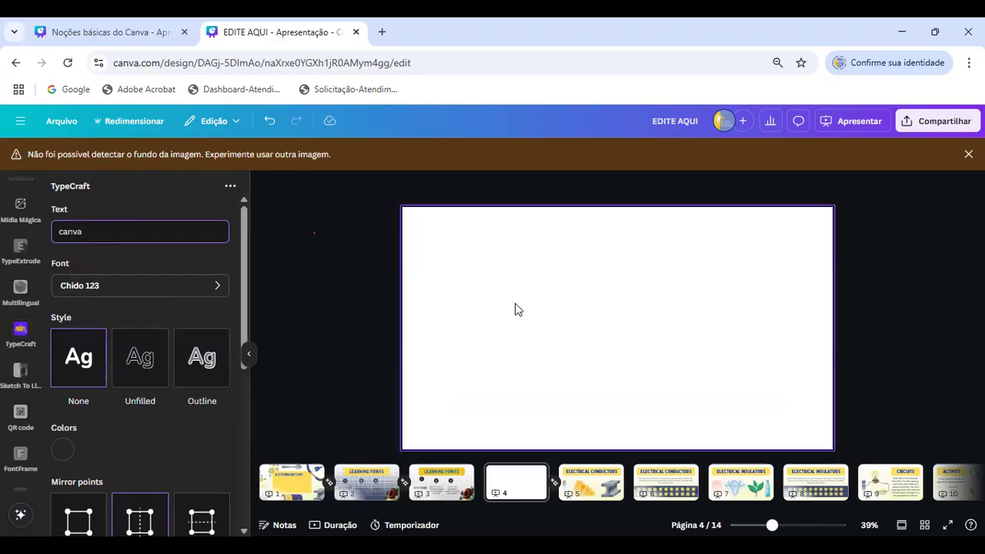
- Reshape the "canva" text by shifting its upper middle point to the right and its lower middle point to the left
scroll(297, 362, down, 1)
scroll(180, 290, down, 4)
scroll(158, 431, down, 1)
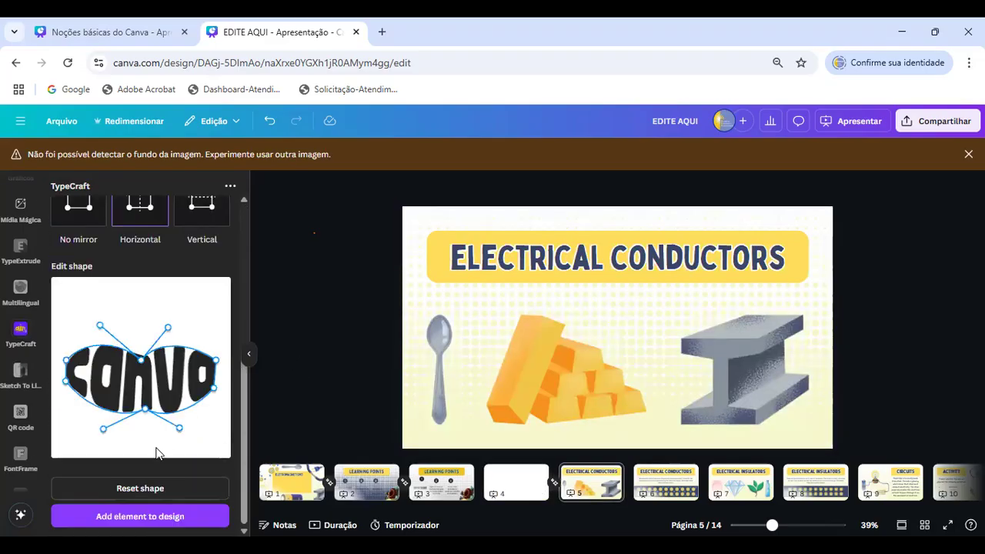
mouse_move(141, 361)
mouse_down()
mouse_move(158, 370)
mouse_move(100, 425)
mouse_move(134, 418)
mouse_up()
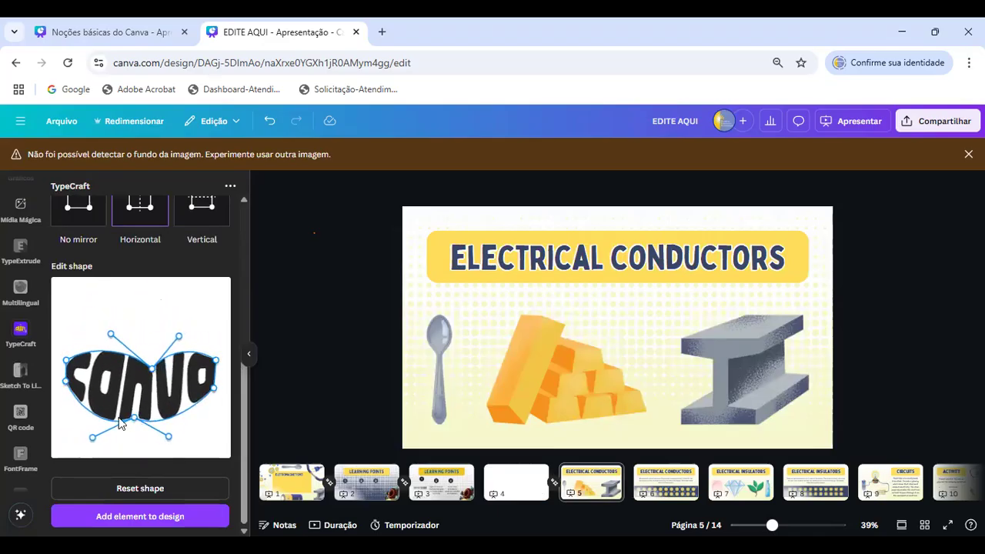
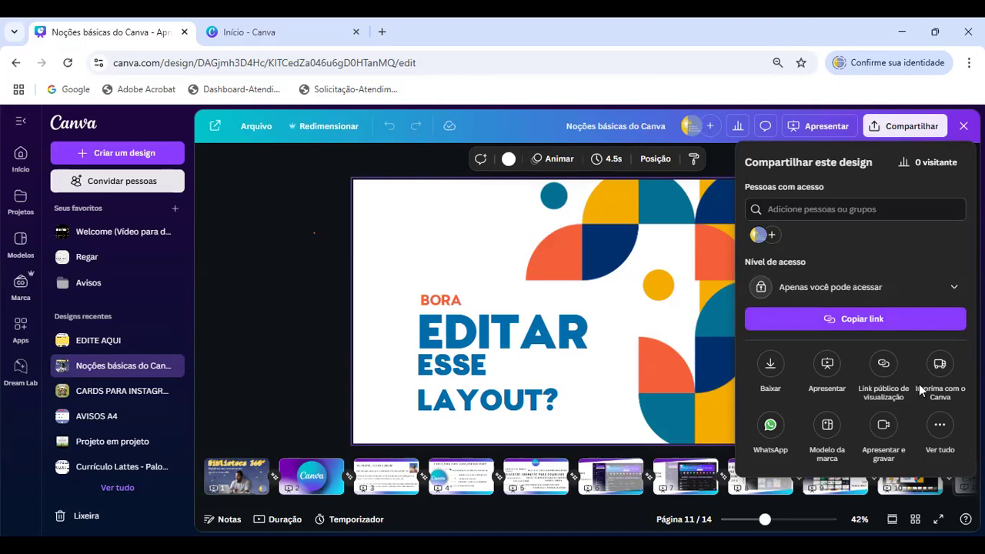
- Open the download settings, review the file formats keeping PDF padrão, and examine the list of pages available for download
click(770, 373)
click(838, 212)
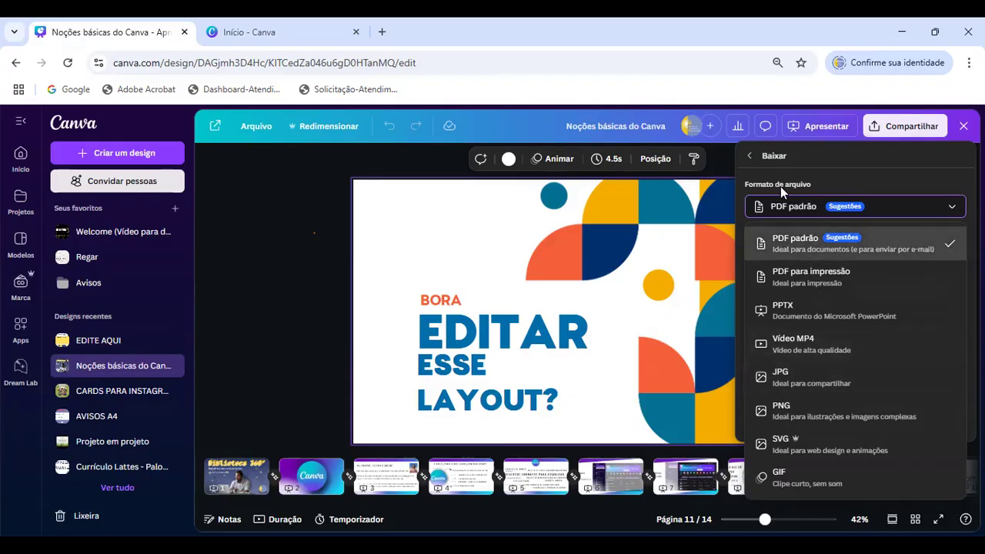
click(835, 248)
click(811, 291)
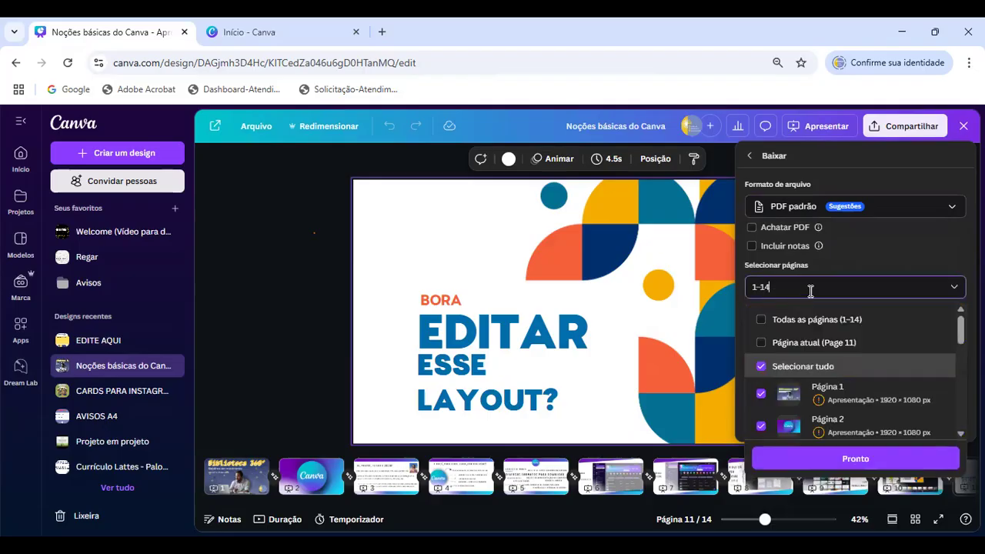
scroll(824, 324, down, 2)
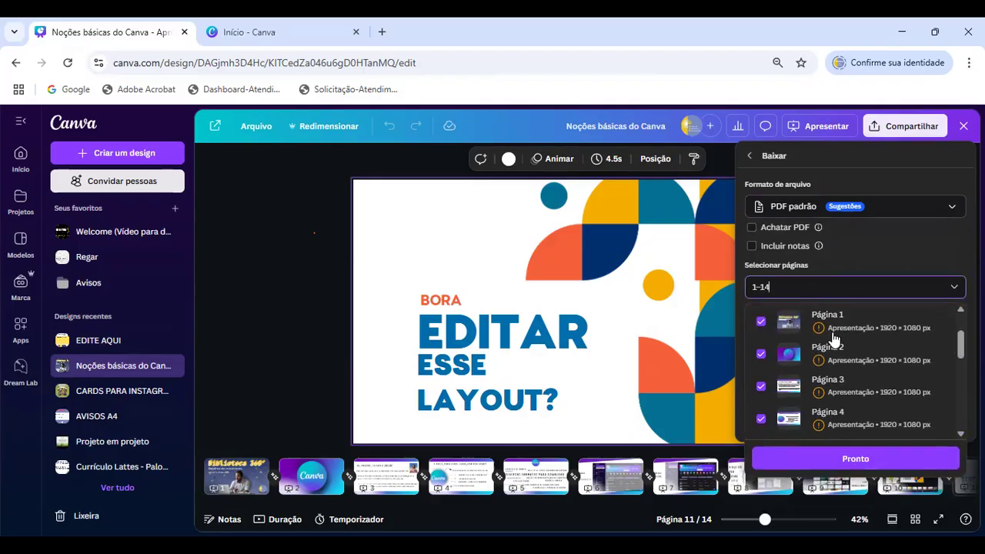
scroll(818, 341, up, 3)
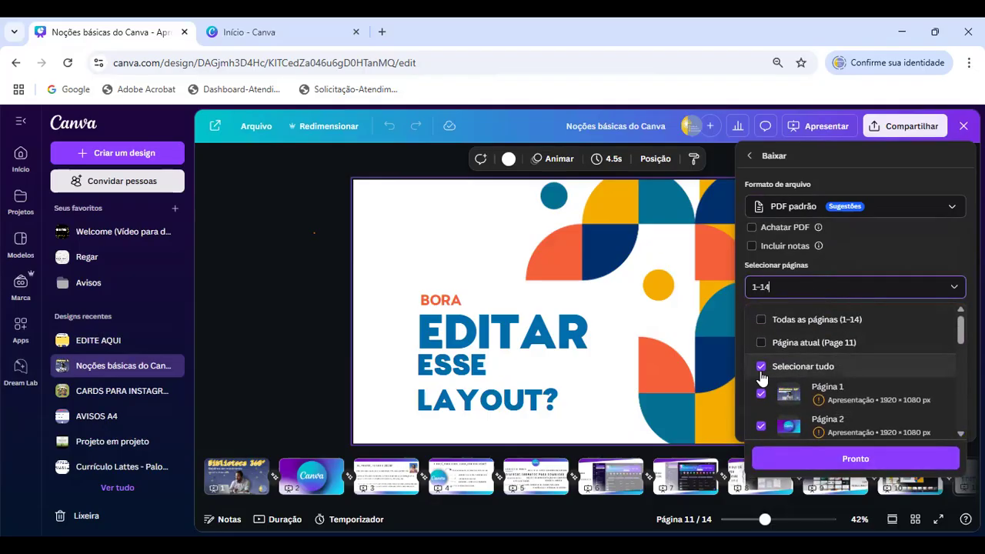
- Restrict the PDF download to pages 4 to 6, and return to the sharing options without downloading
click(762, 367)
scroll(762, 366, down, 4)
click(762, 348)
click(761, 379)
click(761, 411)
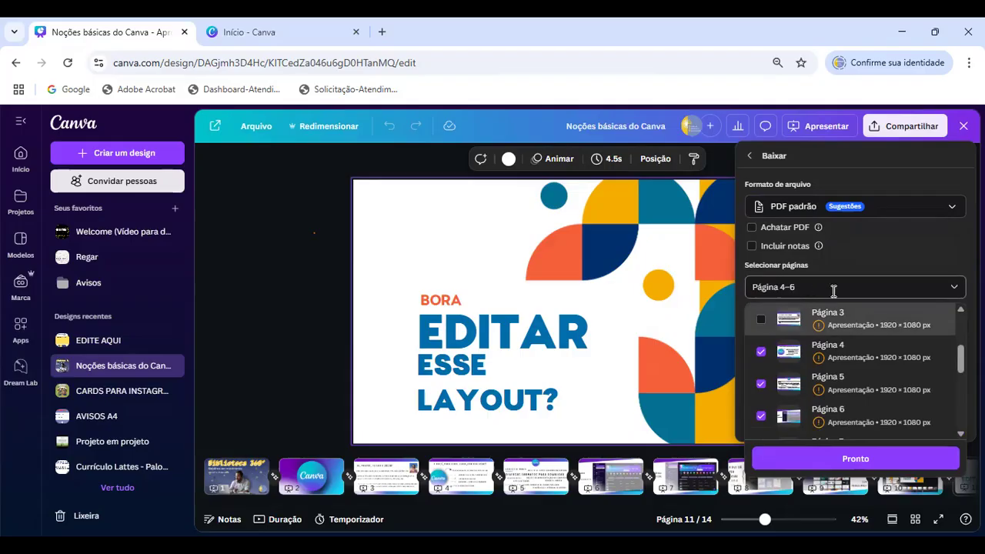
click(875, 244)
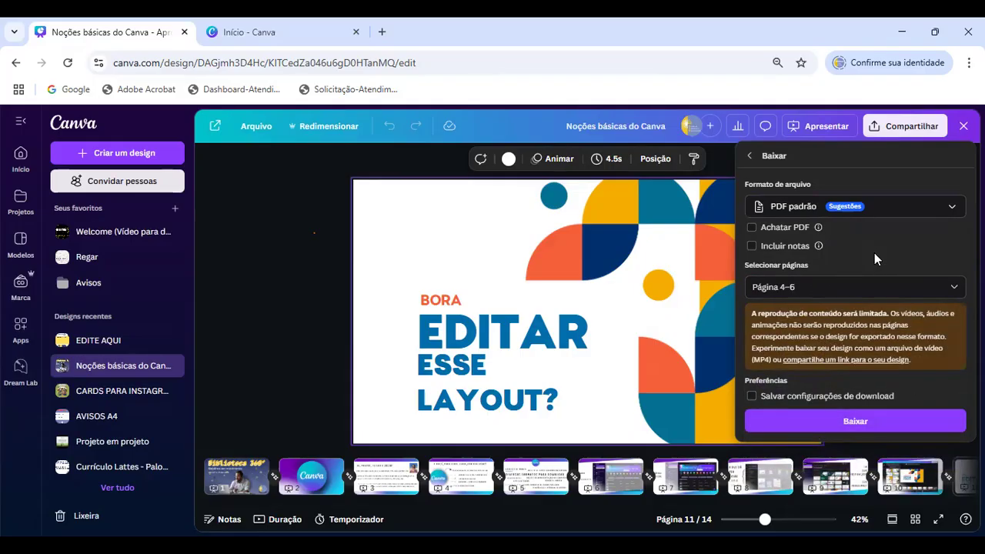
click(749, 156)
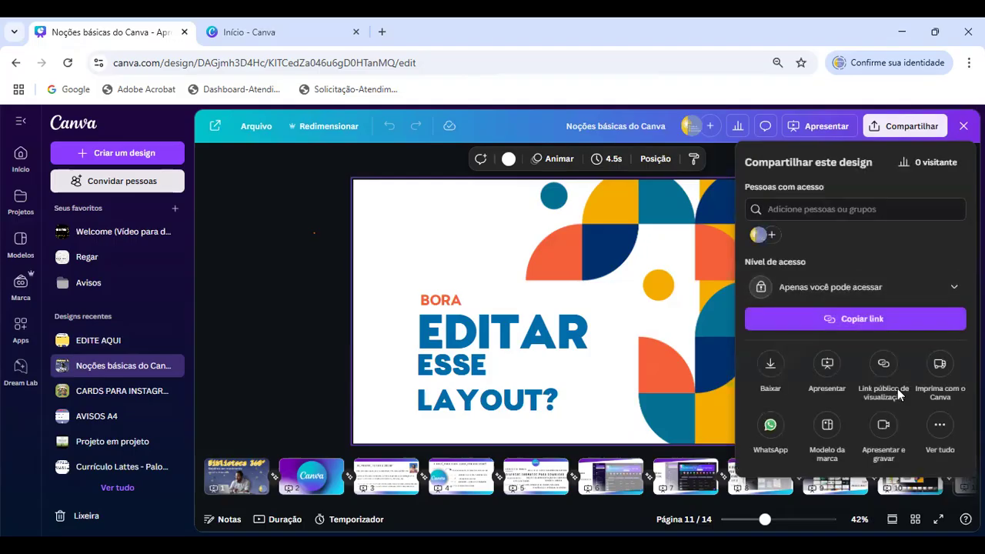
- Show all publishing options and look at the Incorporar and Link do modelo settings without creating either link
click(939, 428)
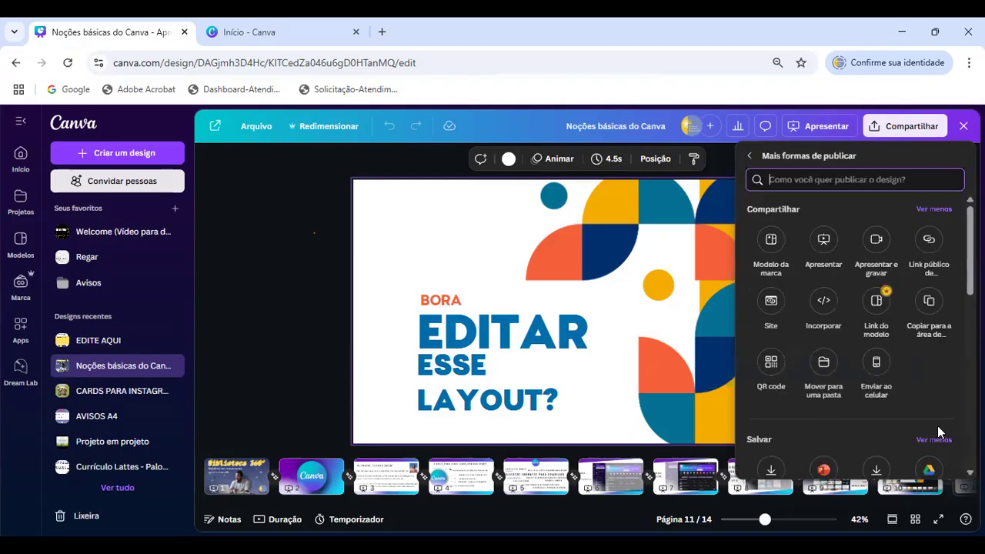
click(825, 302)
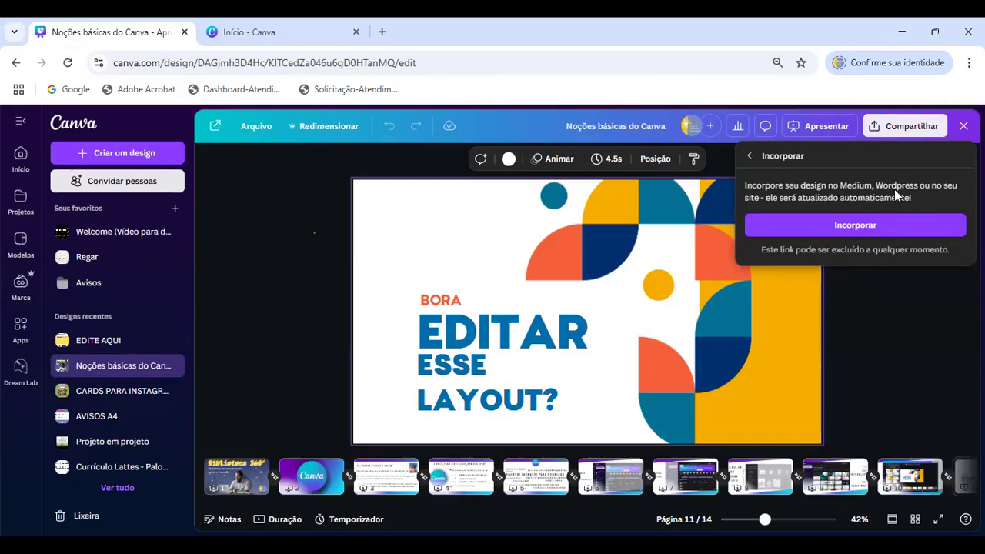
click(750, 158)
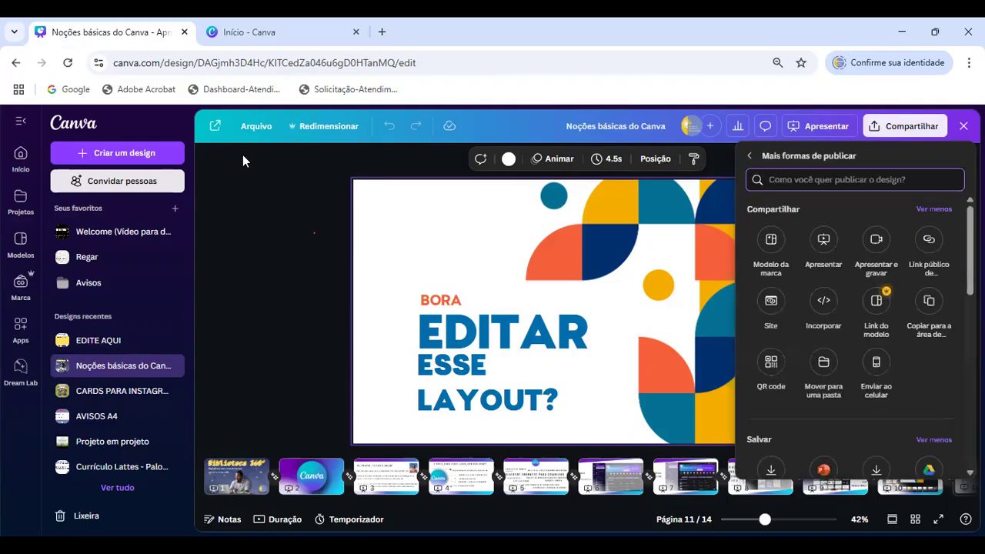
click(880, 308)
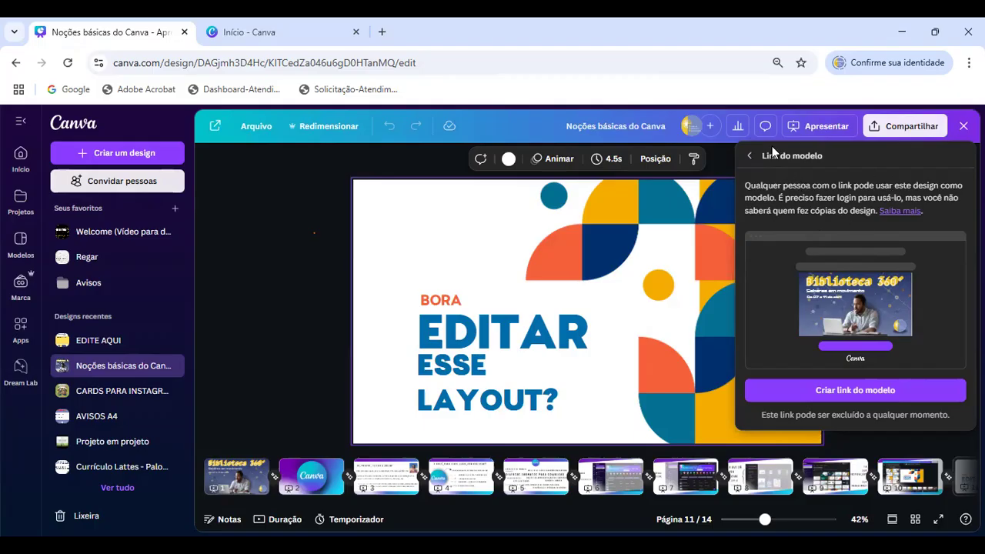
click(747, 157)
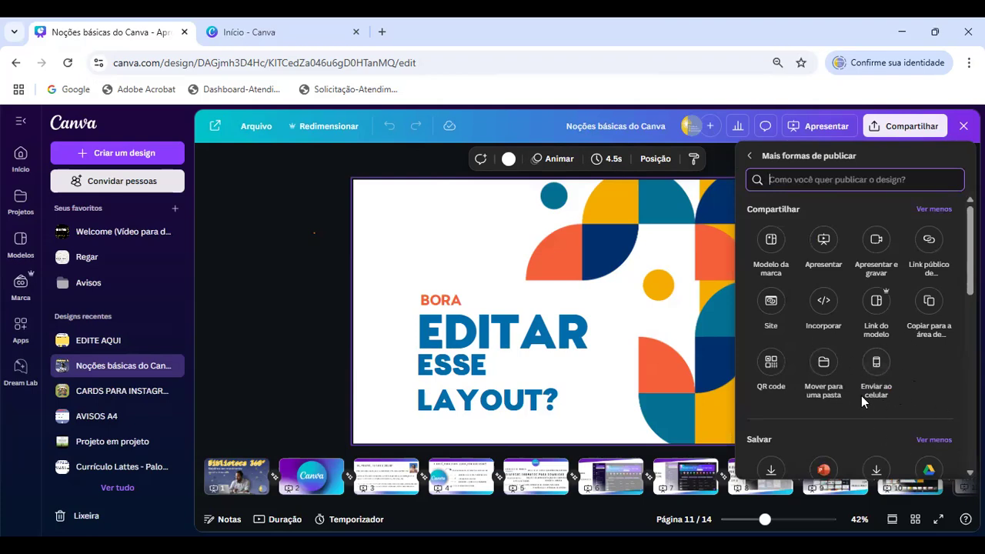
- Examine the Salvar, Social, Mensagem and Design publishing options, briefly expanding the full list of social networks
scroll(928, 308, down, 2)
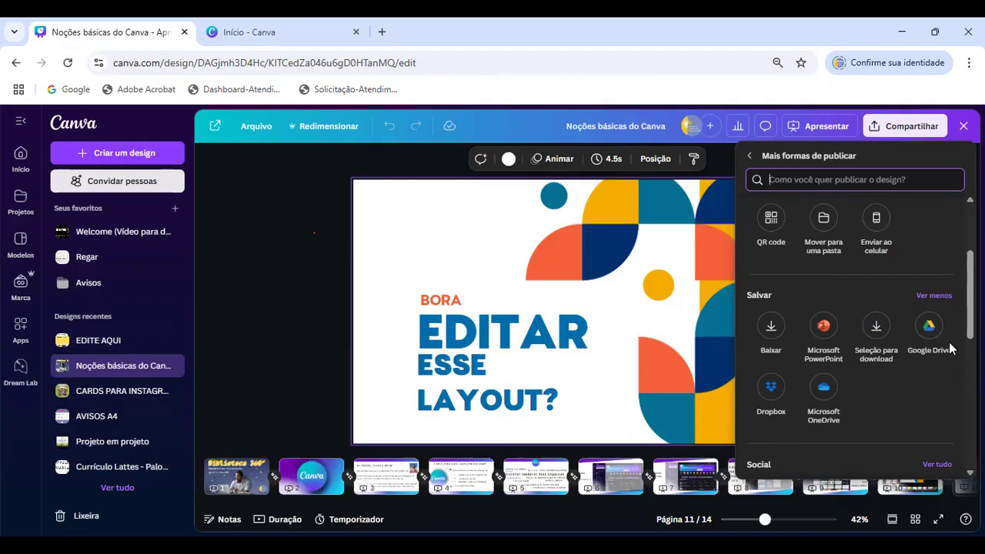
scroll(869, 299, down, 3)
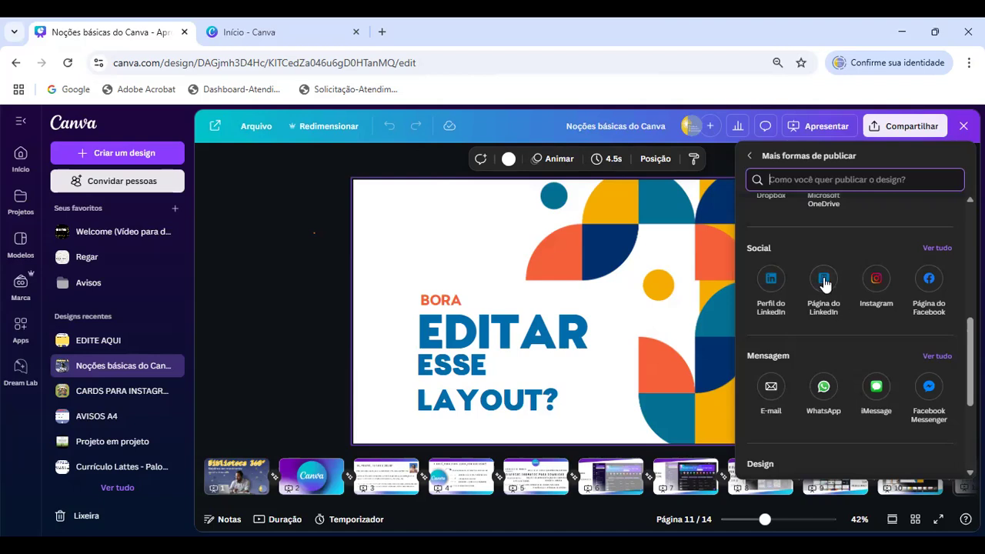
click(933, 249)
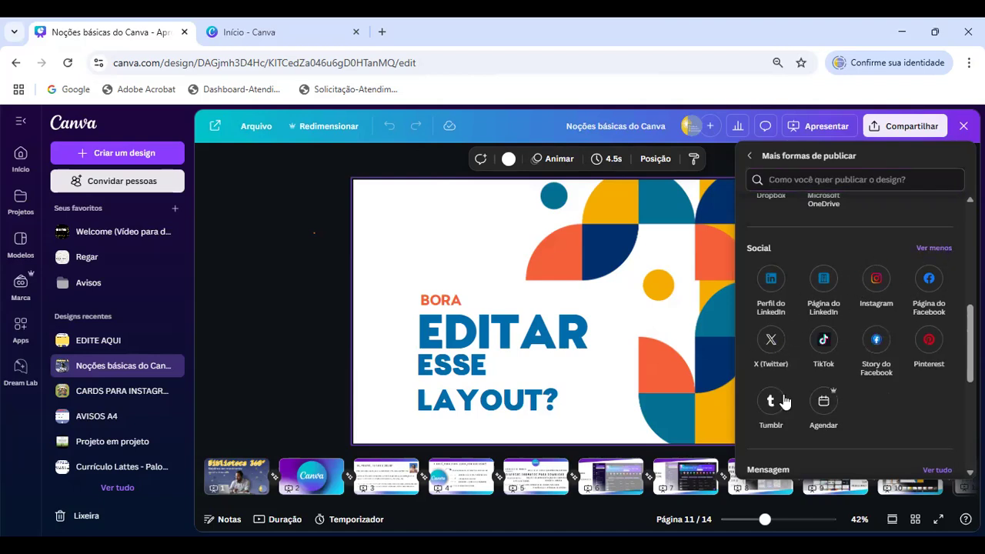
click(934, 249)
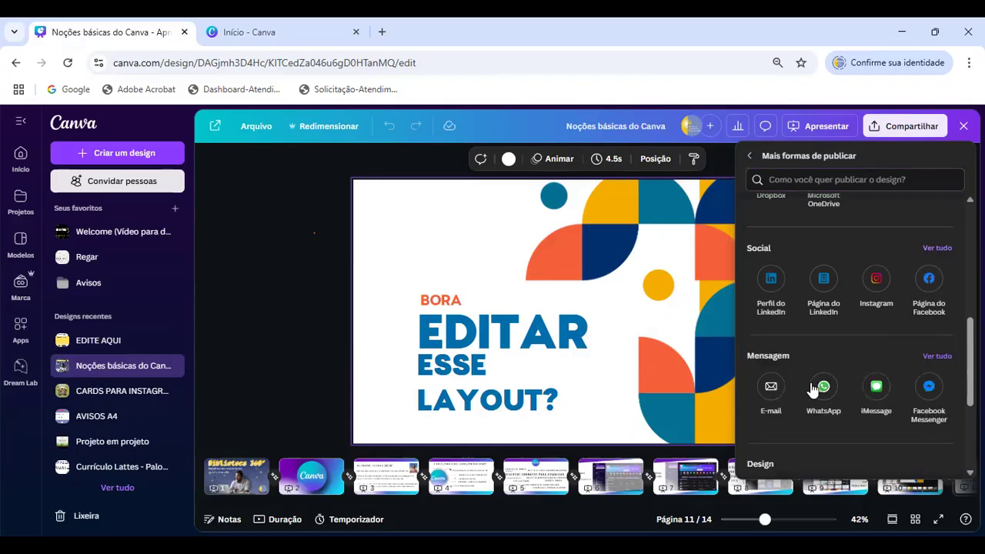
scroll(763, 370, down, 2)
scroll(802, 362, down, 1)
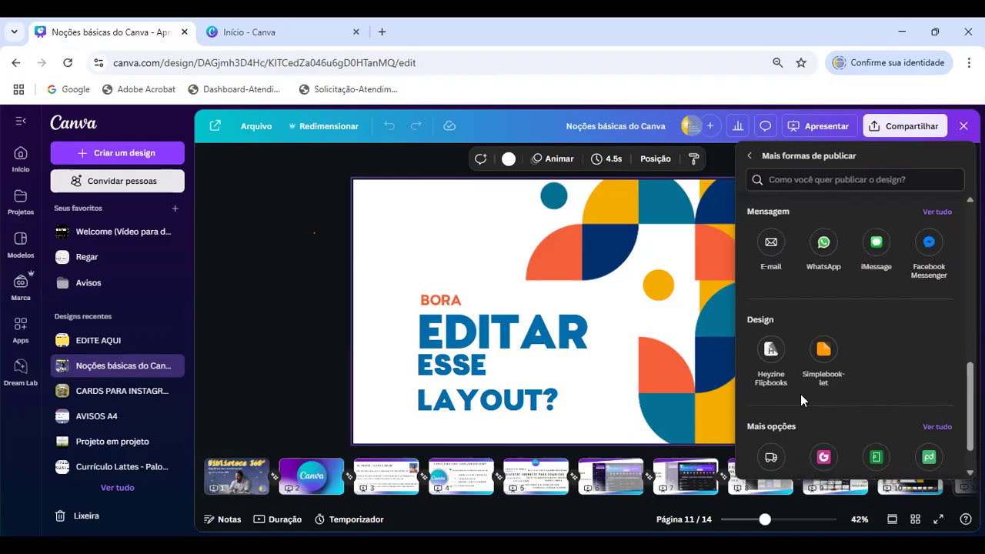
scroll(912, 342, down, 1)
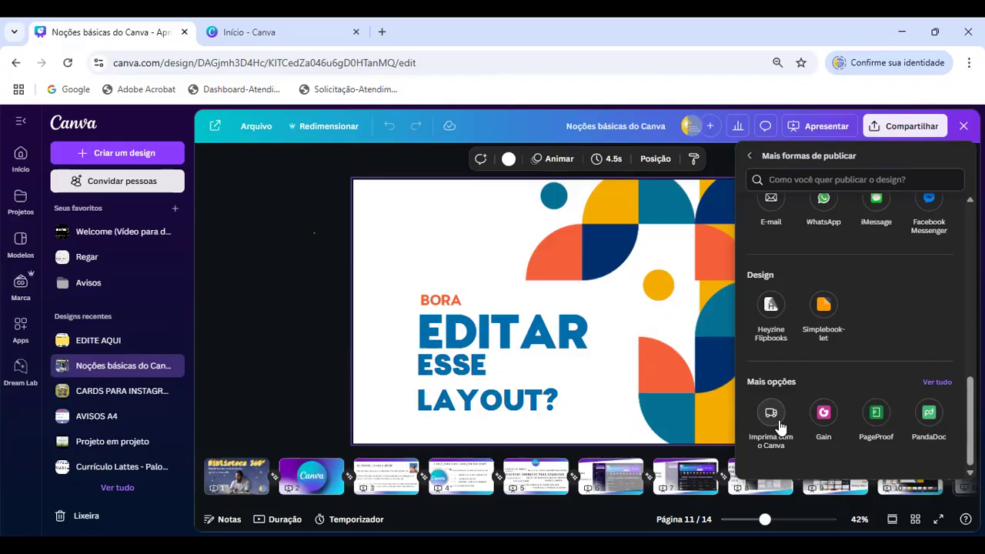
- Expand the Mais opções publishing apps, look through the list to its end, and close the sharing options
click(939, 382)
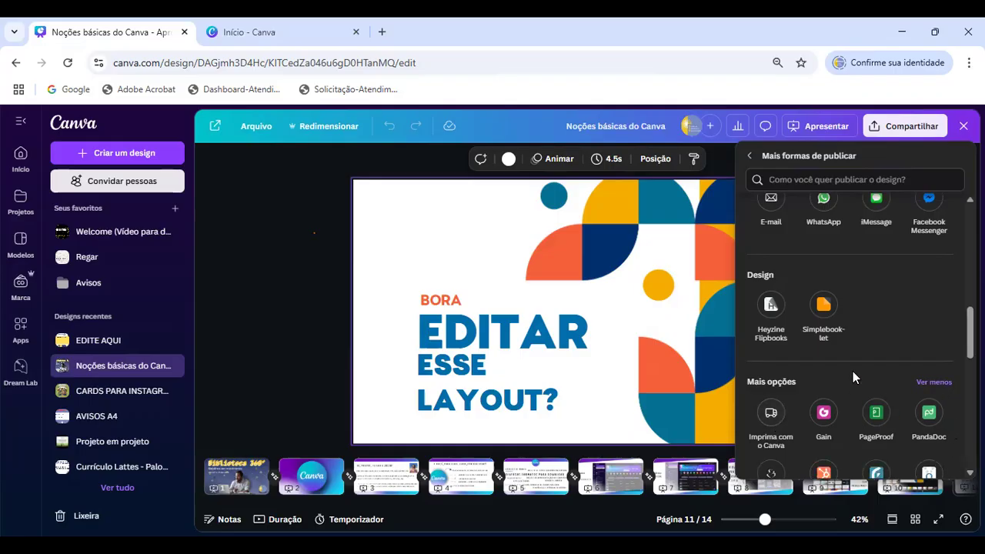
scroll(853, 372, down, 2)
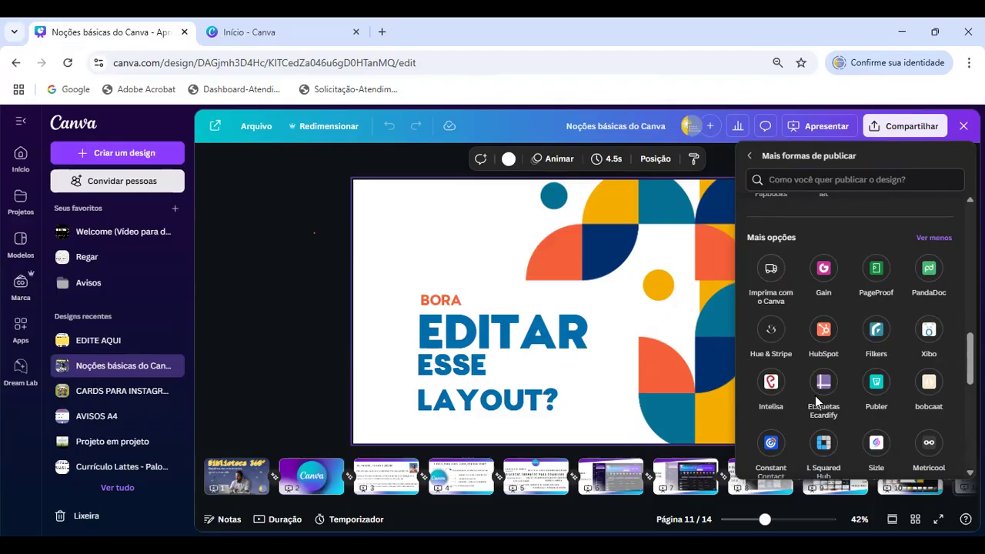
scroll(864, 308, down, 2)
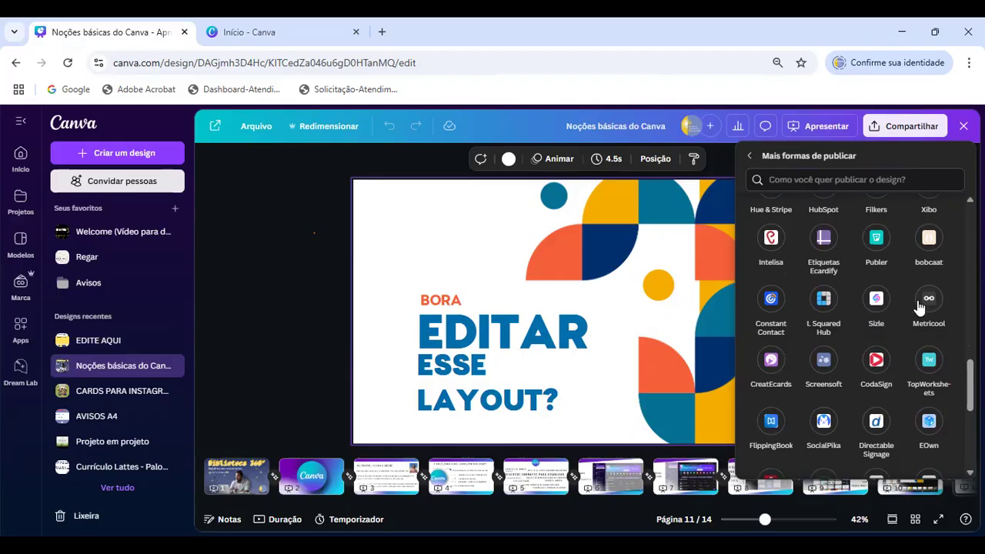
scroll(931, 301, down, 1)
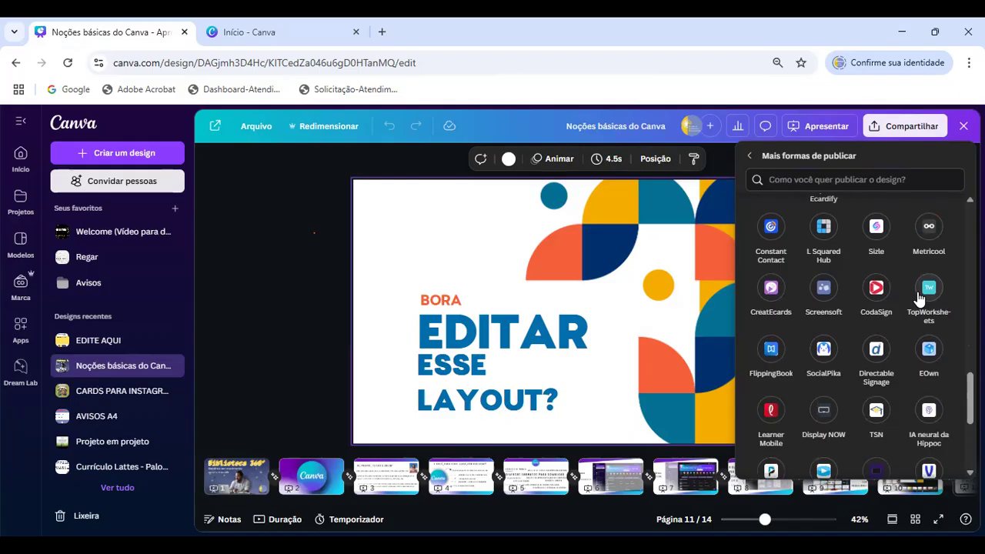
scroll(921, 298, down, 1)
scroll(916, 296, down, 2)
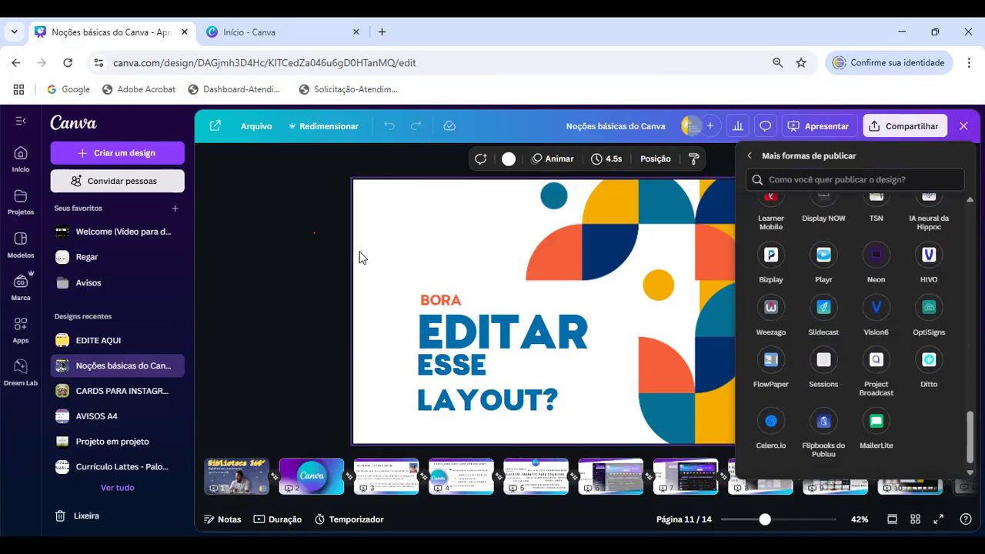
click(290, 255)
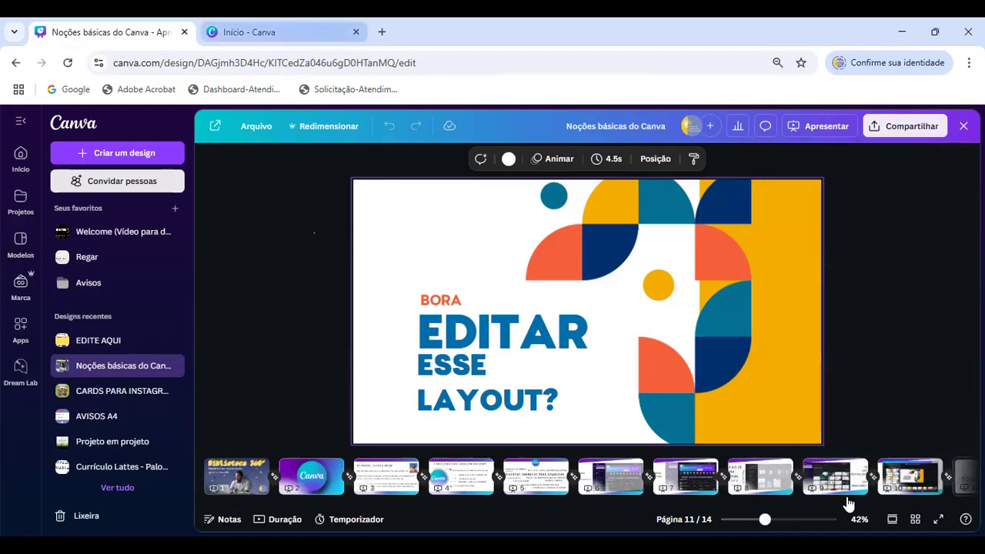
- View page 12 of the presentation, and show page 13 in full screen
scroll(809, 490, down, 4)
click(794, 488)
click(794, 488)
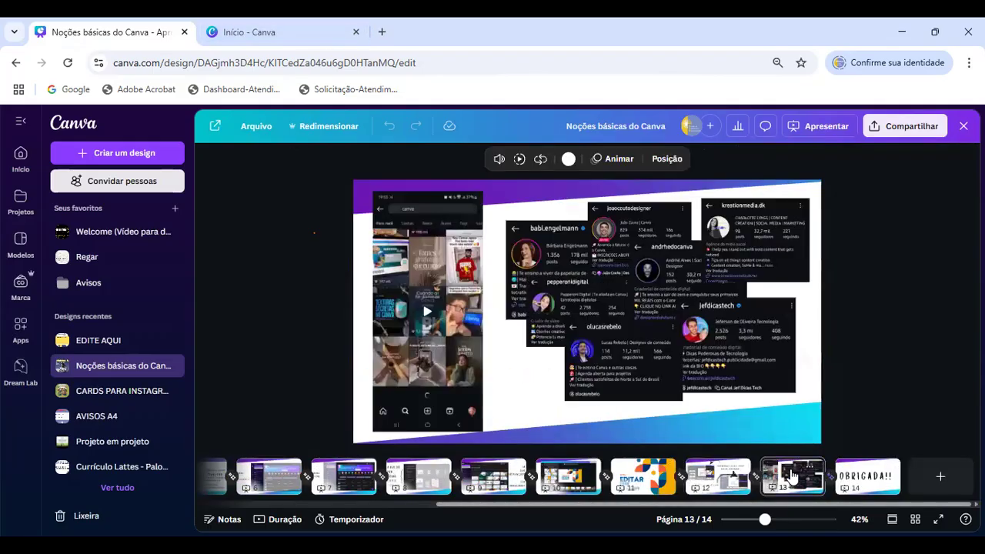
click(735, 467)
click(421, 212)
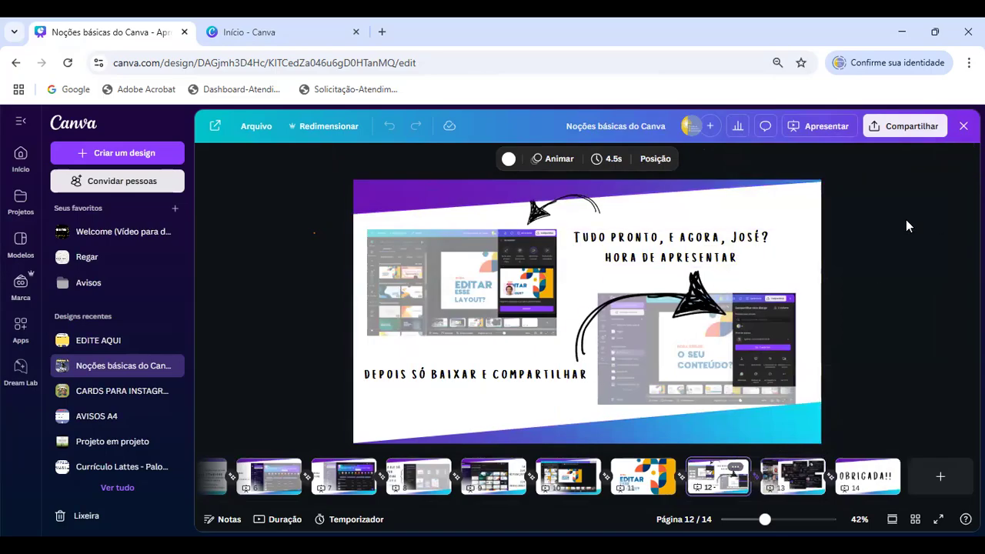
scroll(906, 225, down, 1)
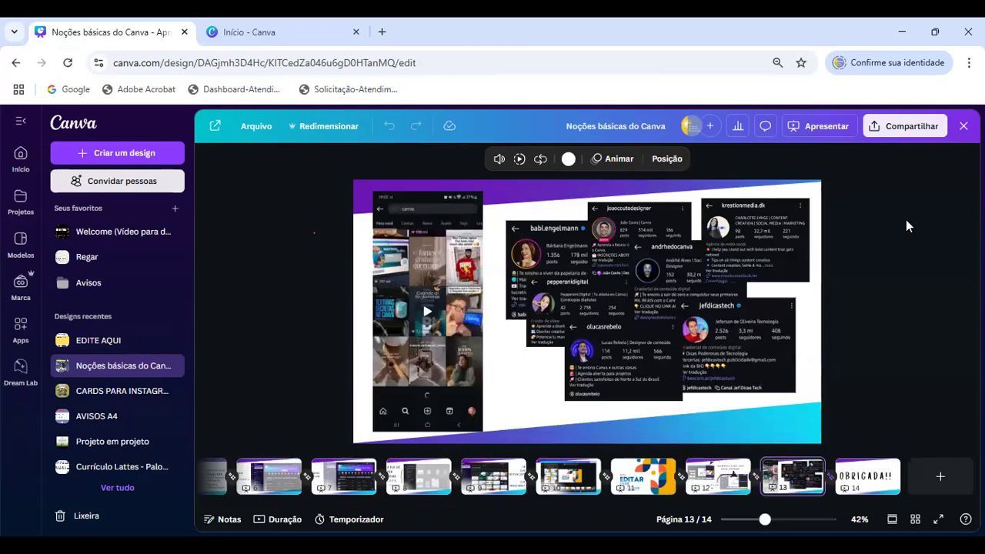
click(938, 520)
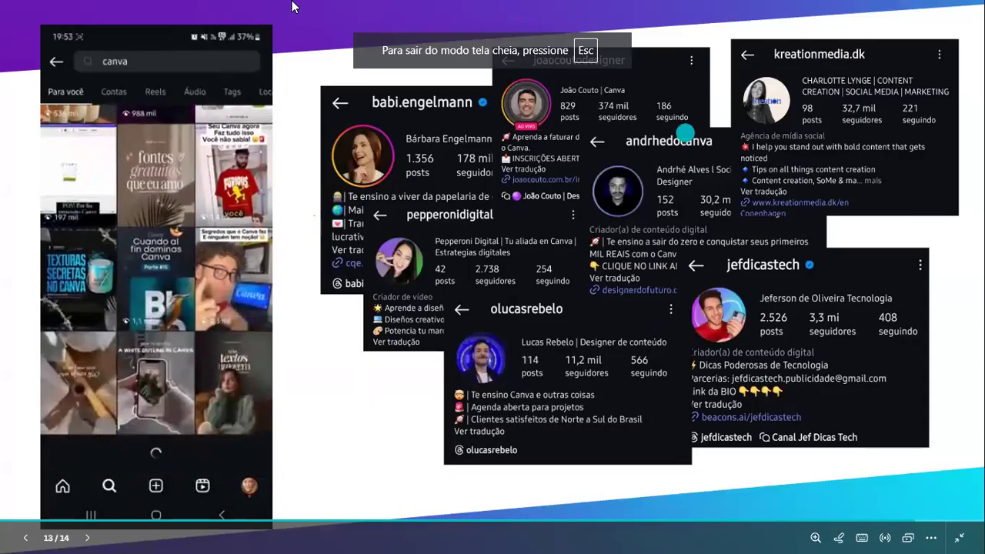